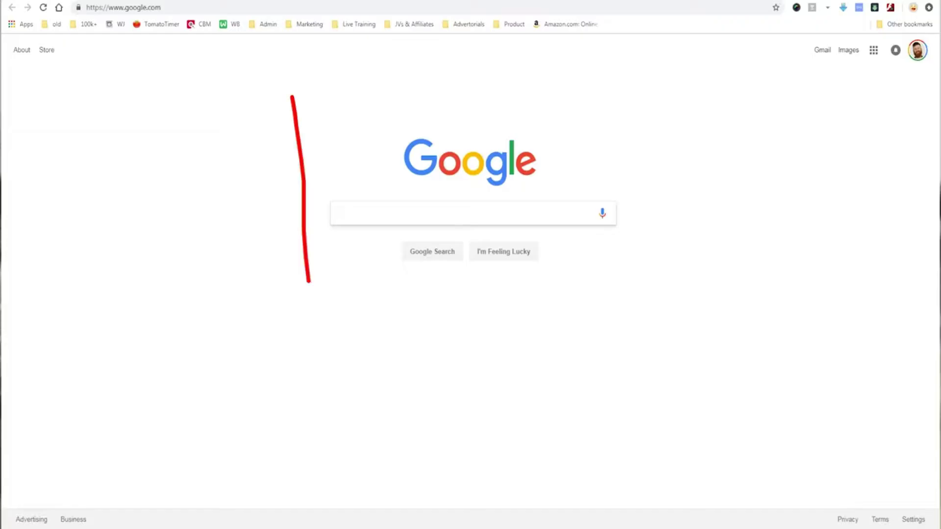
Search Google for "im fat how do i lose weight".
key("Down")
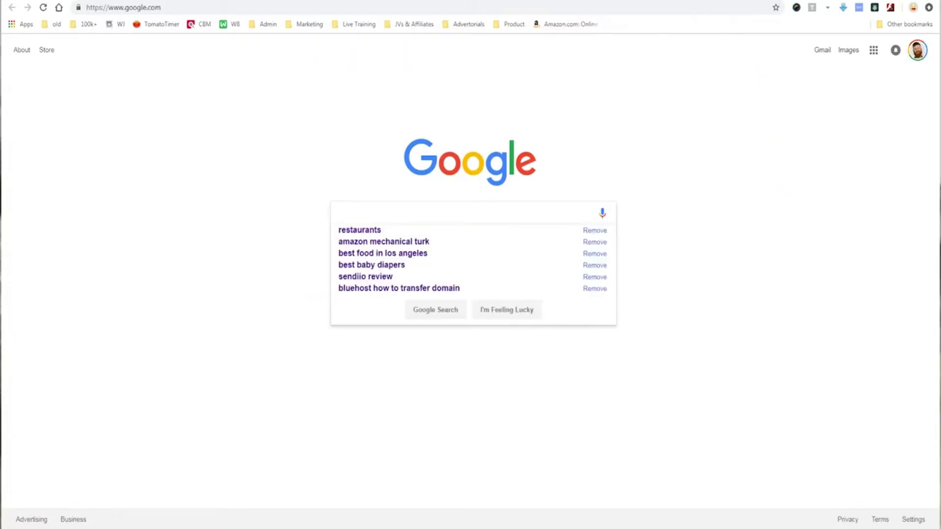
type("im fat h")
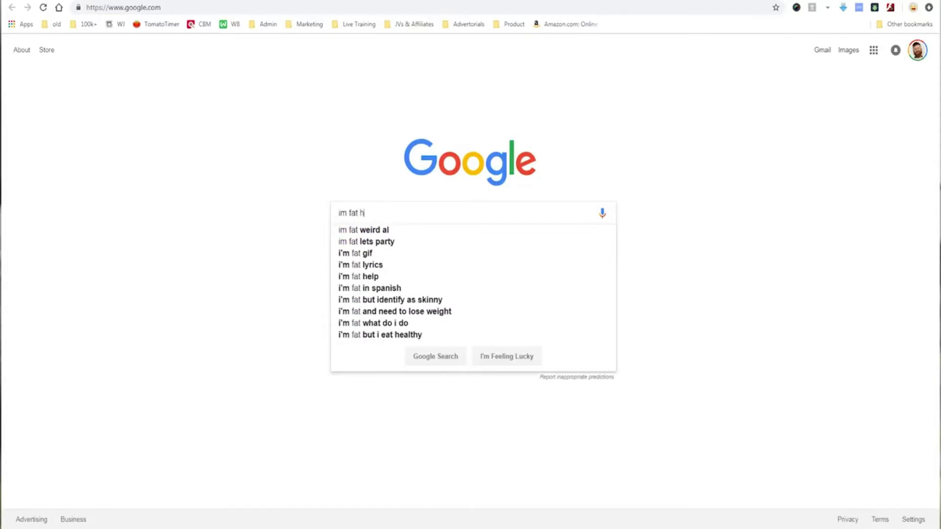
type("ow do i lose weight")
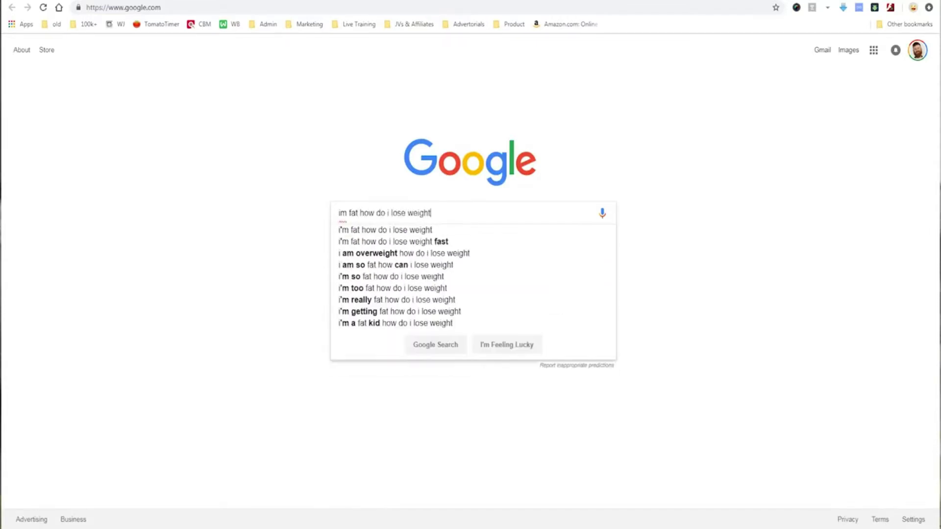
key("Return")
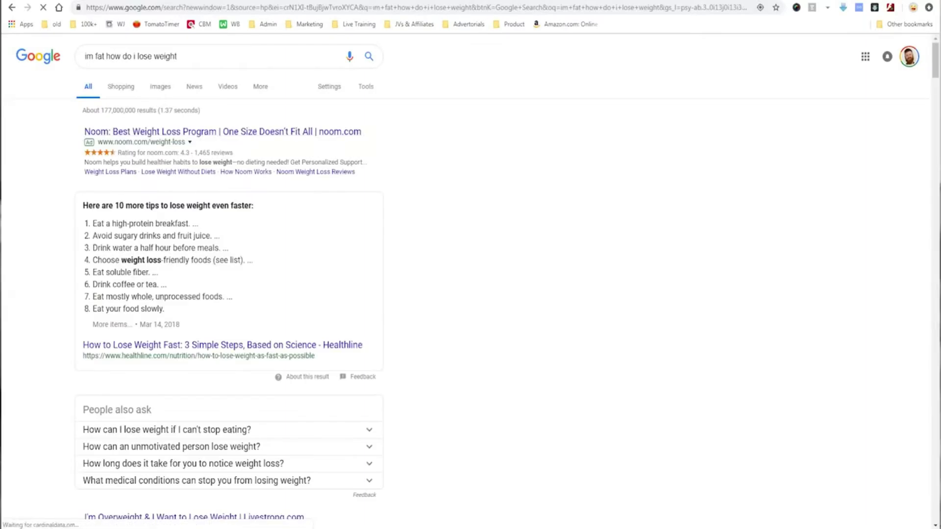
Outline the Noom ad above the search results in red and draw an arrow at it.
mouse_move(70, 160)
left_mouse_down()
mouse_move(157, 186)
mouse_move(398, 187)
left_mouse_up()
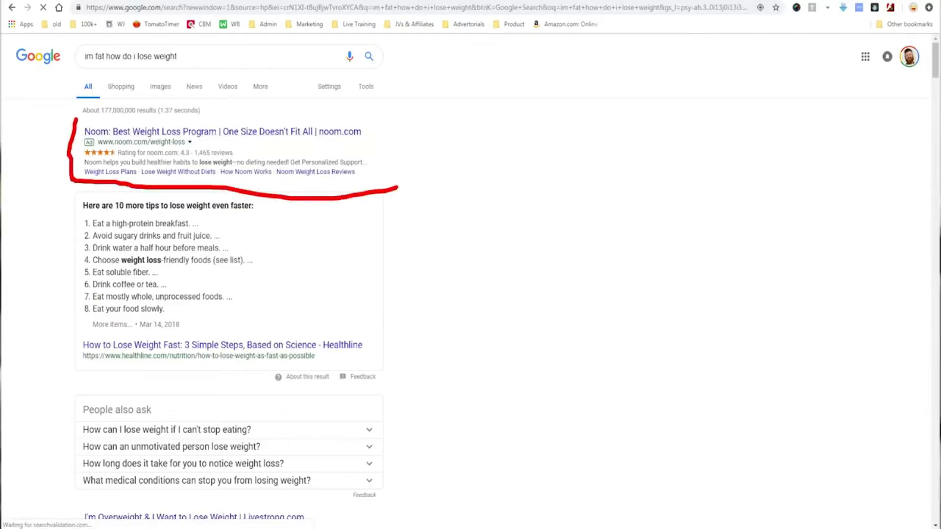
left_click_drag(387, 120, 55, 118)
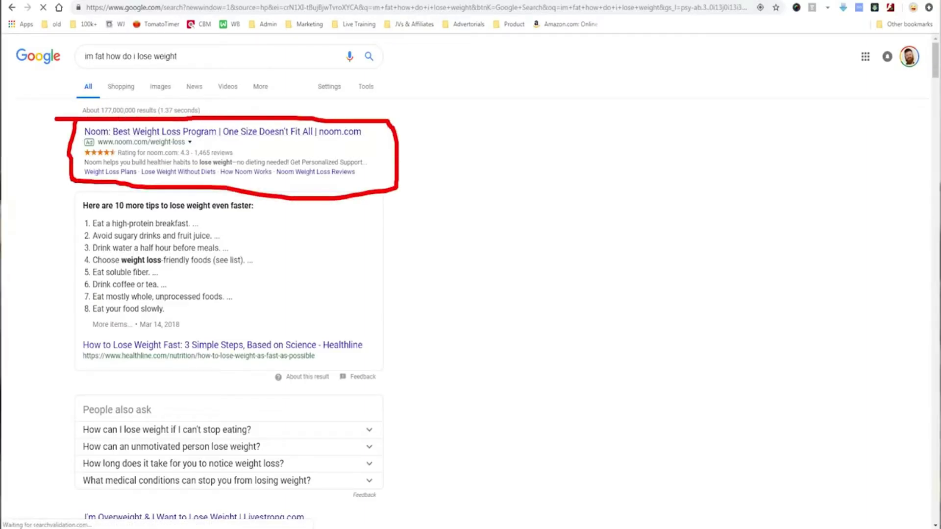
mouse_move(580, 116)
left_mouse_down()
mouse_move(496, 120)
mouse_move(428, 99)
mouse_move(413, 127)
left_mouse_up()
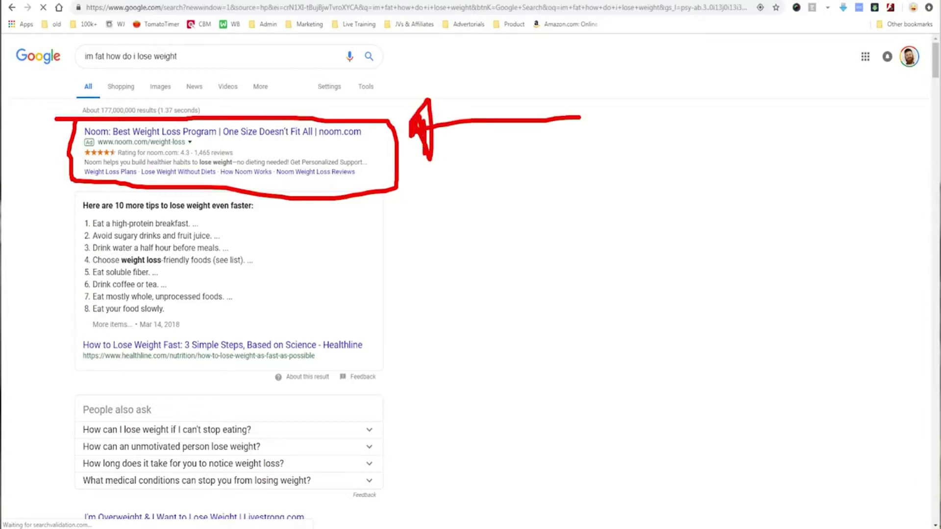
mouse_move(72, 95)
left_mouse_down()
mouse_move(275, 71)
mouse_move(169, 44)
mouse_move(78, 44)
left_mouse_up()
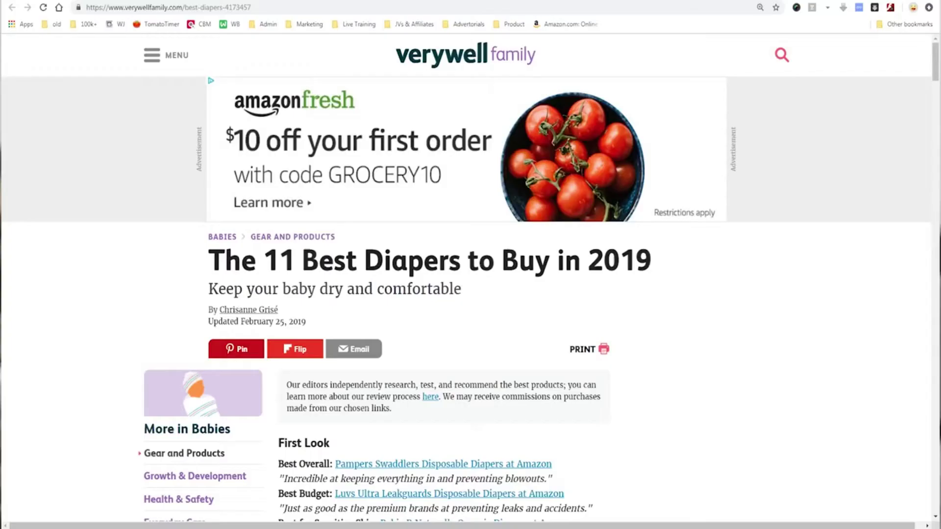
Outline the Amazon Fresh banner ad on the Verywell Family diapers article in red, and clear the markings.
scroll(471, 294, "down", 3)
scroll(471, 294, "up", 3)
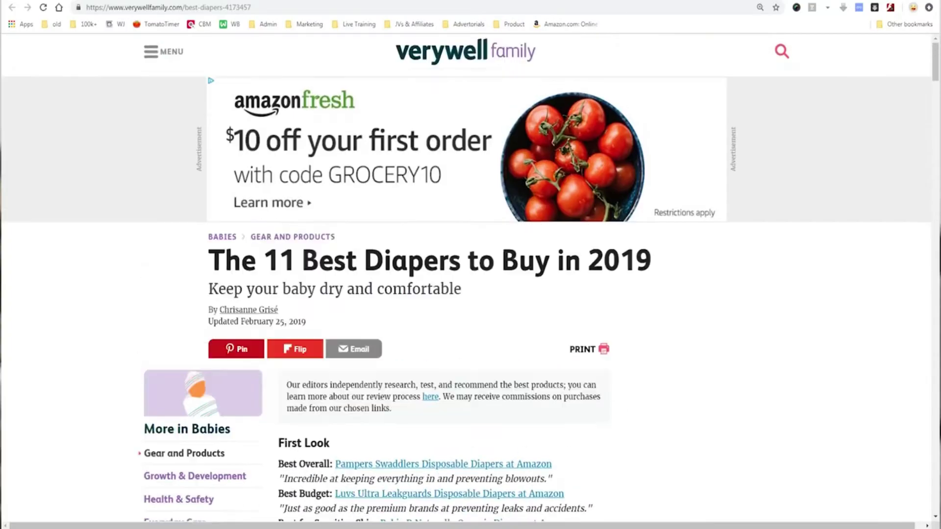
left_click_drag(263, 261, 651, 260)
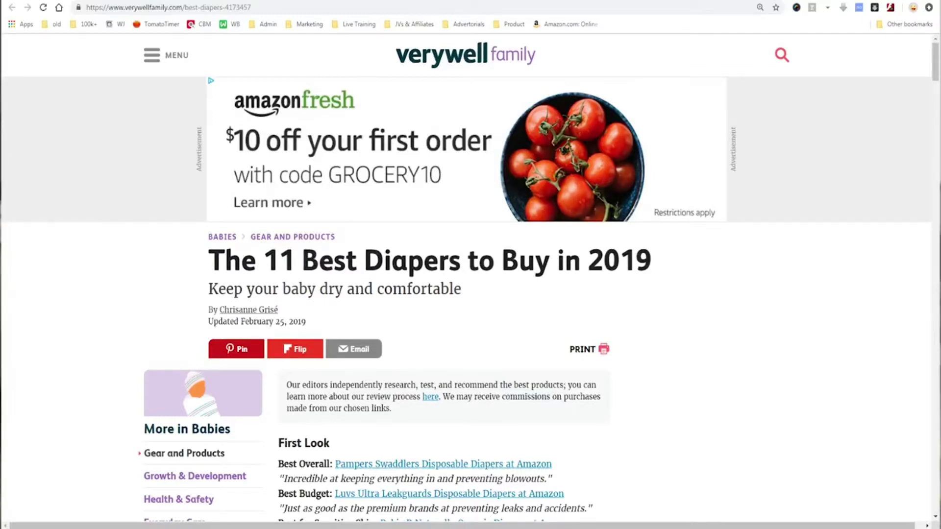
mouse_move(204, 64)
left_mouse_down()
mouse_move(198, 211)
mouse_move(752, 214)
mouse_move(763, 75)
mouse_move(346, 44)
mouse_move(145, 62)
left_mouse_up()
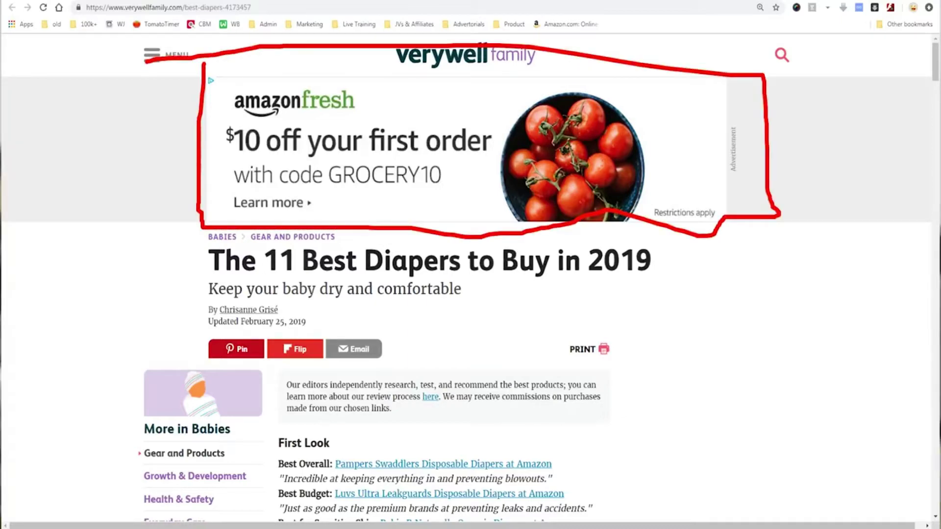
left_click_drag(717, 157, 746, 120)
key("Escape")
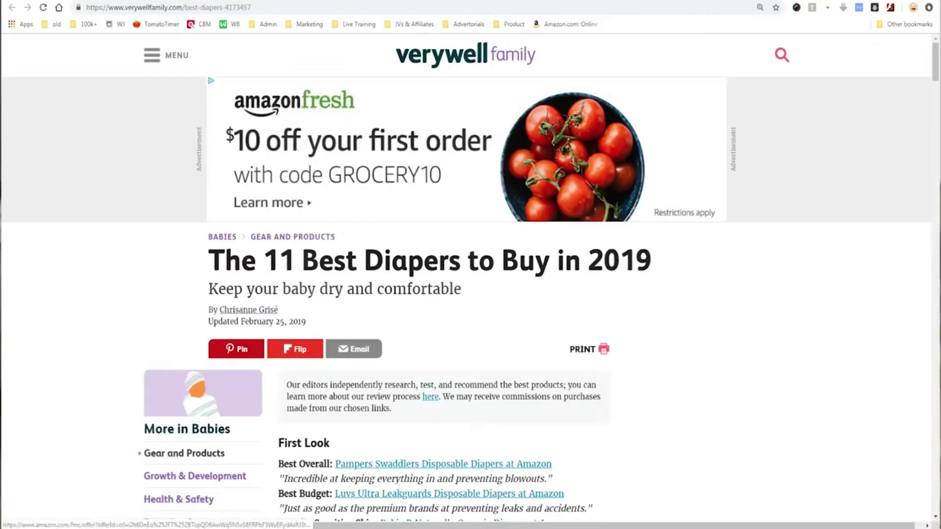
Examine the sidebar ads, the First Look product links and the Top Picks in the Verywell Family diapers article.
scroll(441, 295, "down", 6)
scroll(466, 294, "down", 7)
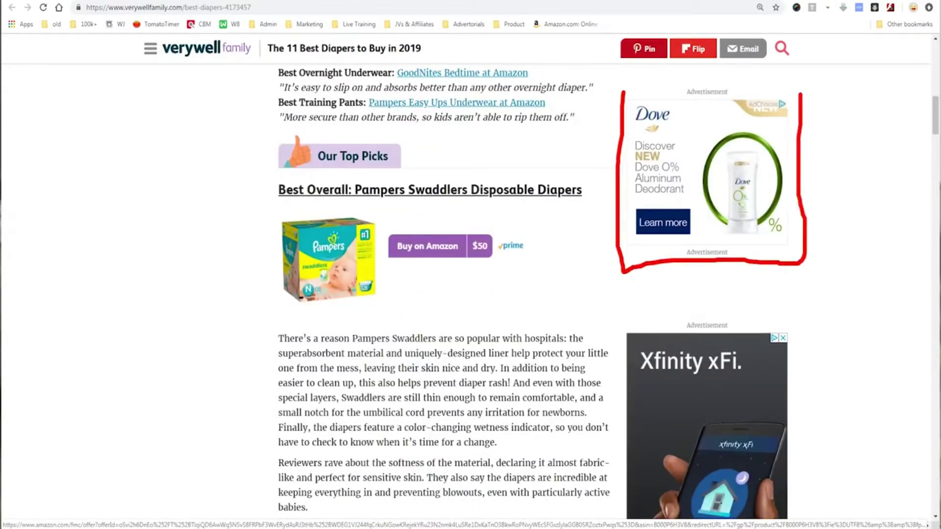
scroll(465, 294, "down", 3)
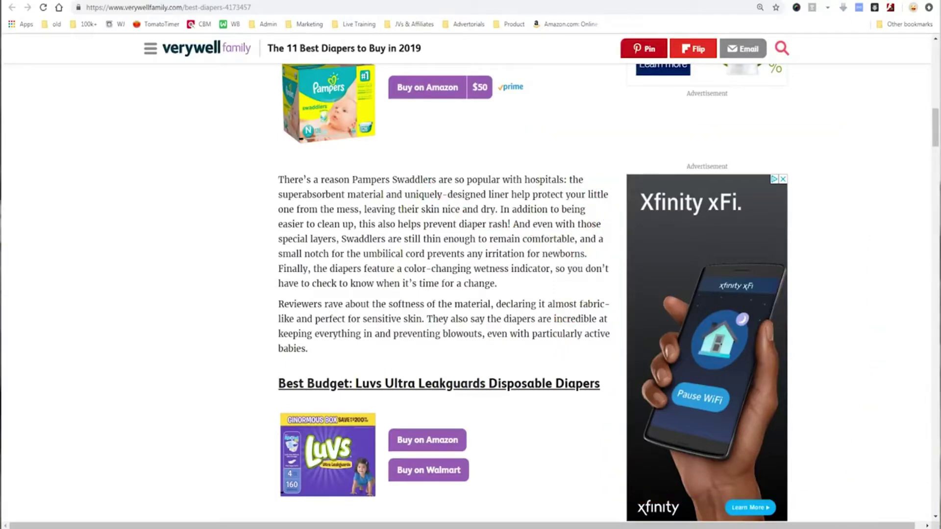
scroll(466, 294, "up", 3)
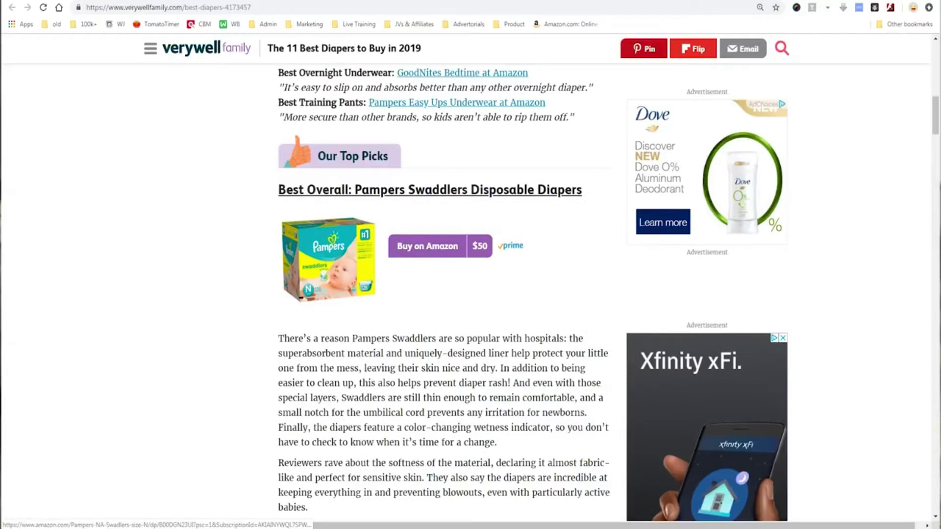
scroll(662, 228, "up", 1)
scroll(663, 228, "up", 7)
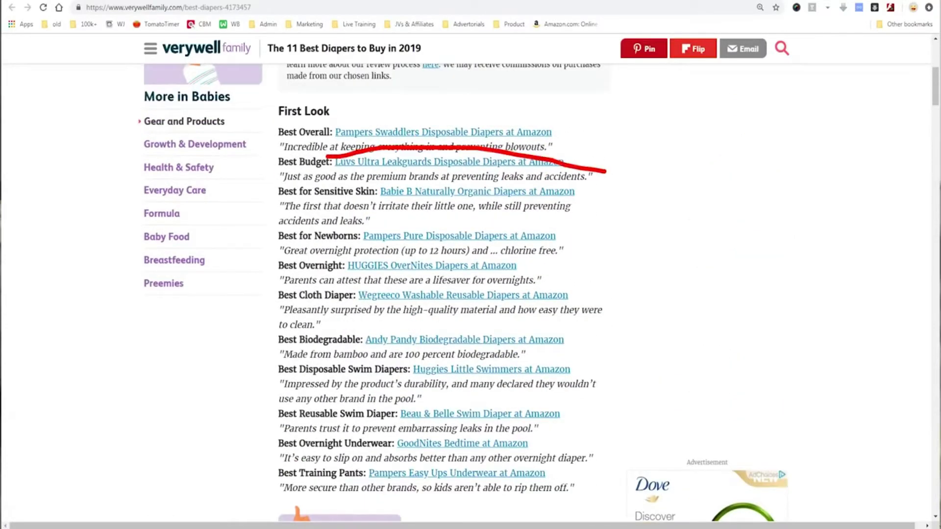
scroll(465, 340, "down", 7)
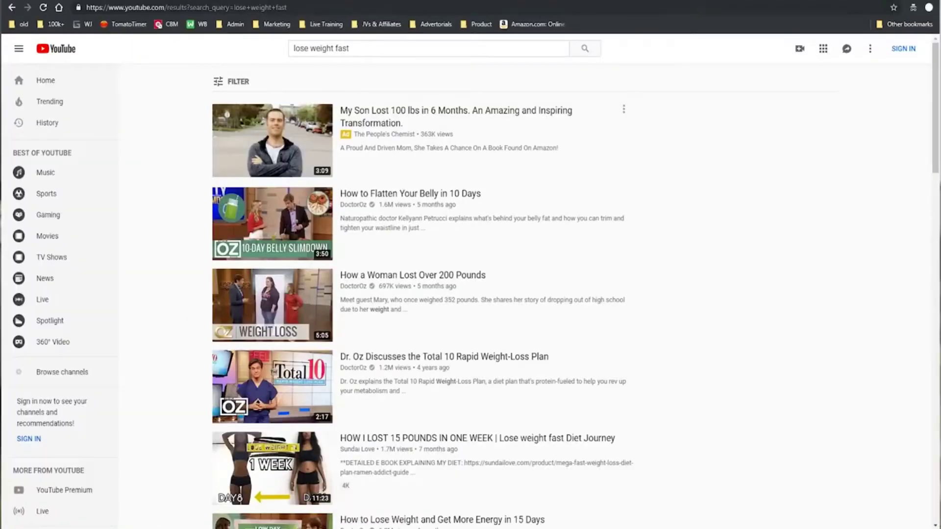
Mark the sponsored video in YouTube's "lose weight fast" results with a red outline, underlines and an arrow, and clear the marks.
left_click(343, 48)
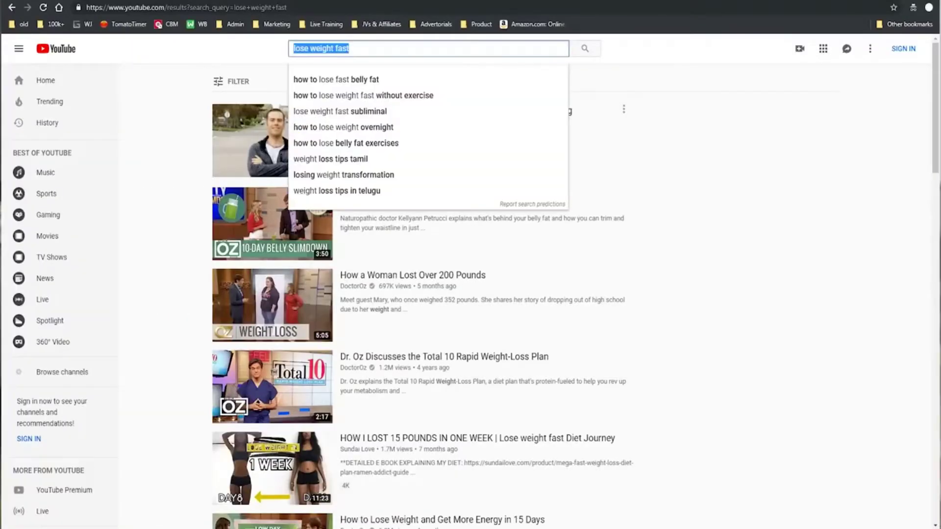
mouse_move(272, 140)
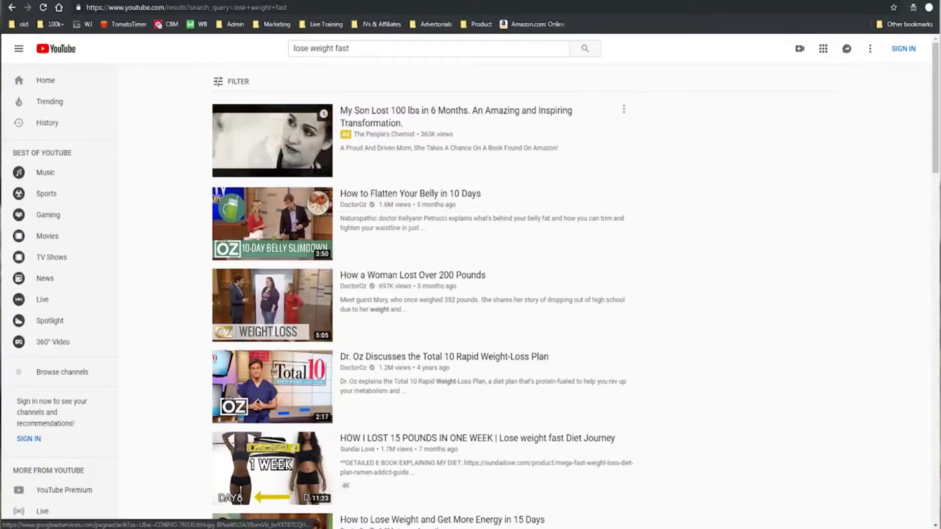
mouse_move(196, 179)
left_mouse_down()
mouse_move(436, 192)
mouse_move(591, 158)
left_mouse_up()
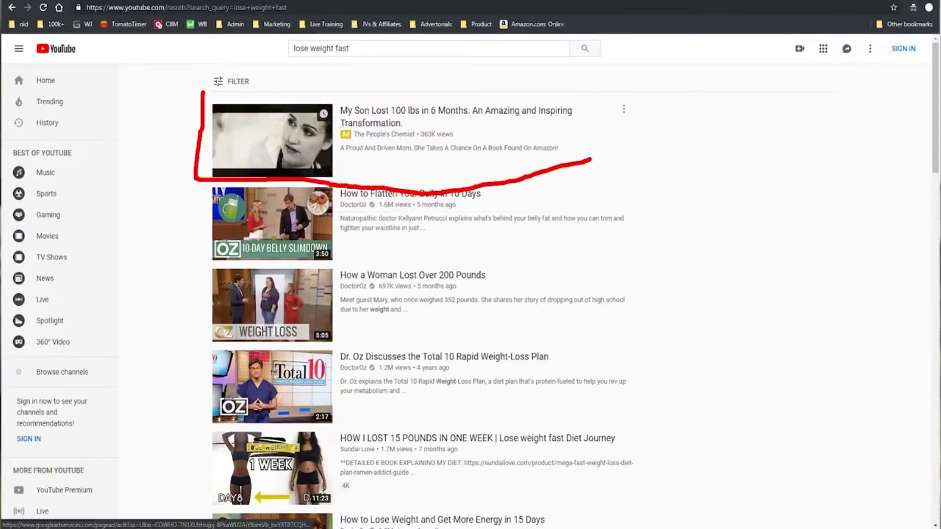
mouse_move(621, 124)
left_mouse_down()
mouse_move(551, 92)
mouse_move(177, 92)
left_mouse_up()
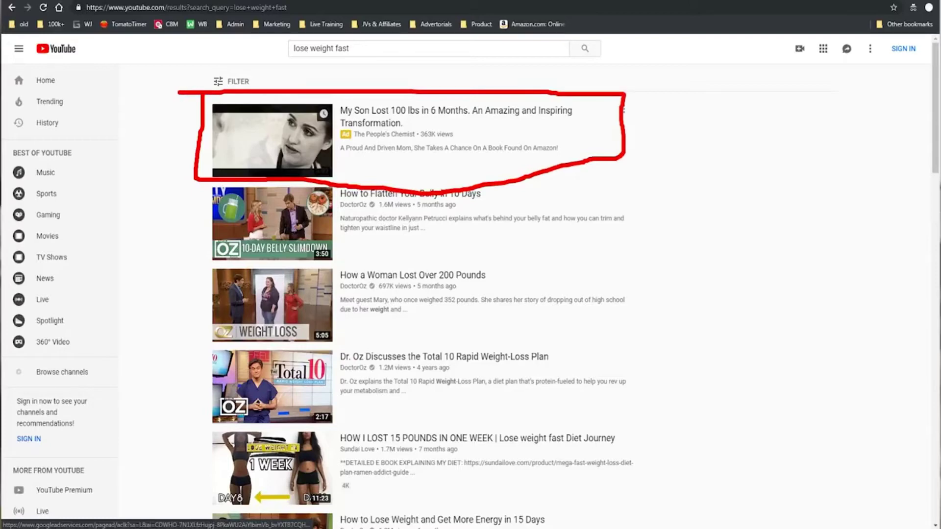
left_click_drag(463, 126, 569, 124)
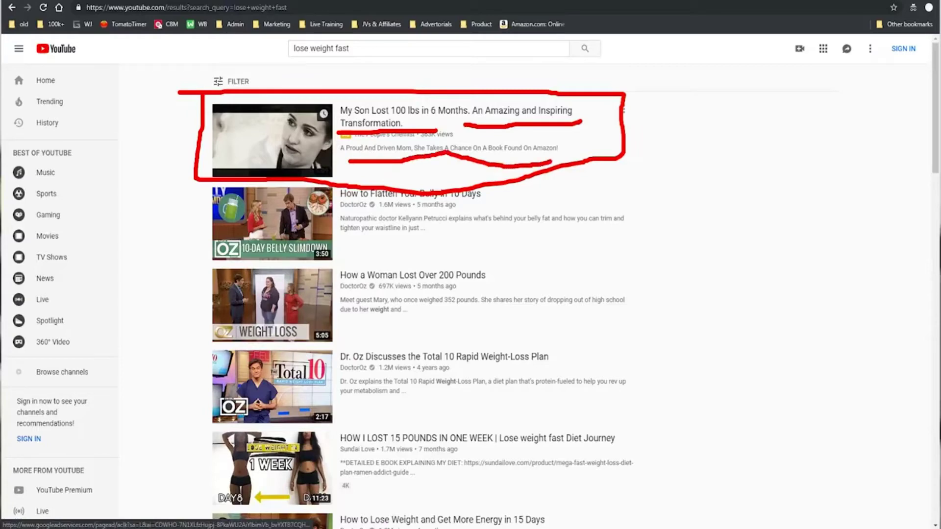
mouse_move(792, 140)
left_mouse_down()
mouse_move(709, 144)
mouse_move(698, 98)
mouse_move(646, 132)
mouse_move(676, 126)
left_mouse_up()
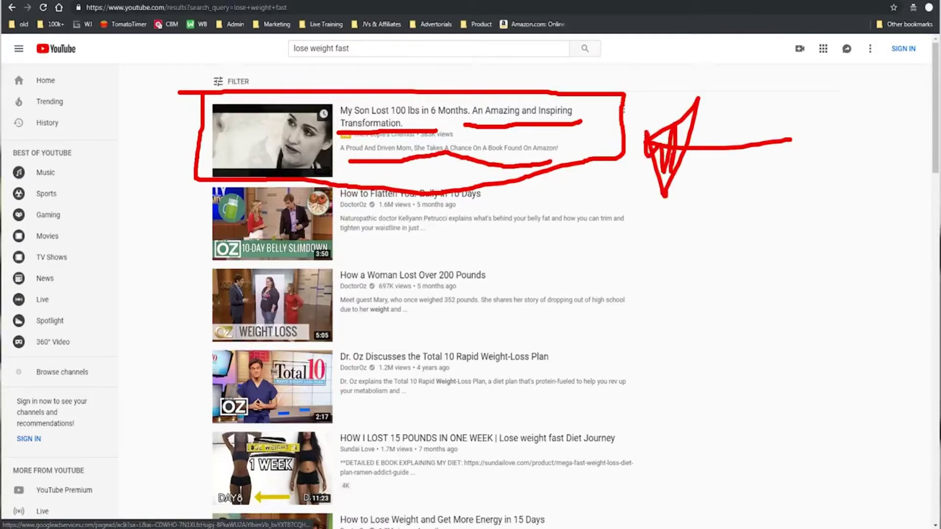
key("Escape")
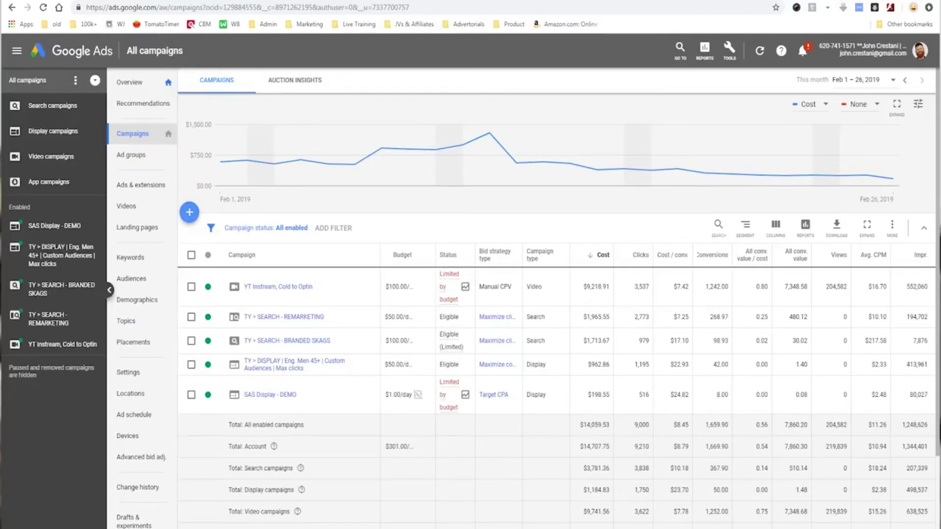
Start a new campaign in Google Ads and create it without a goal's guidance.
left_click(189, 212)
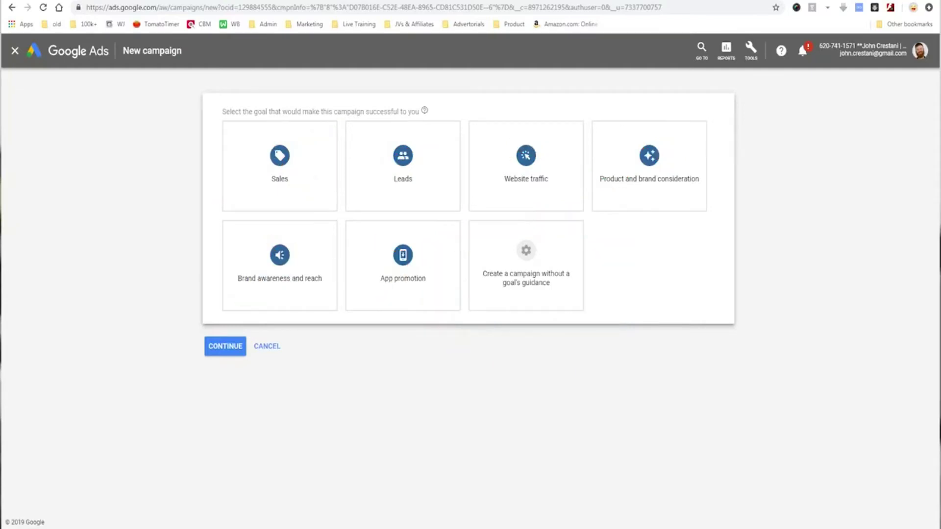
left_click(526, 275)
scroll(270, 431, "down", 2)
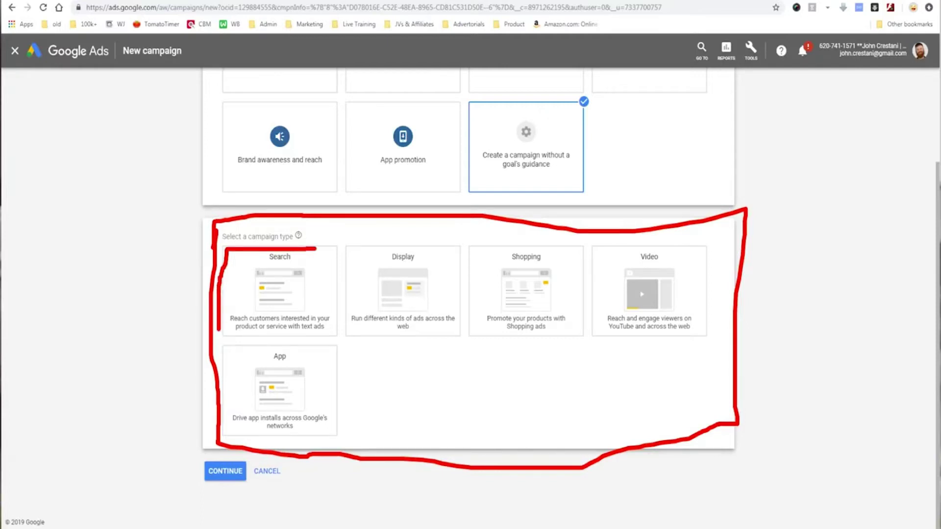
Circle the Search, Display, Shopping, Video and App campaign types in red, and choose Search as the campaign type.
left_click_drag(219, 330, 322, 340)
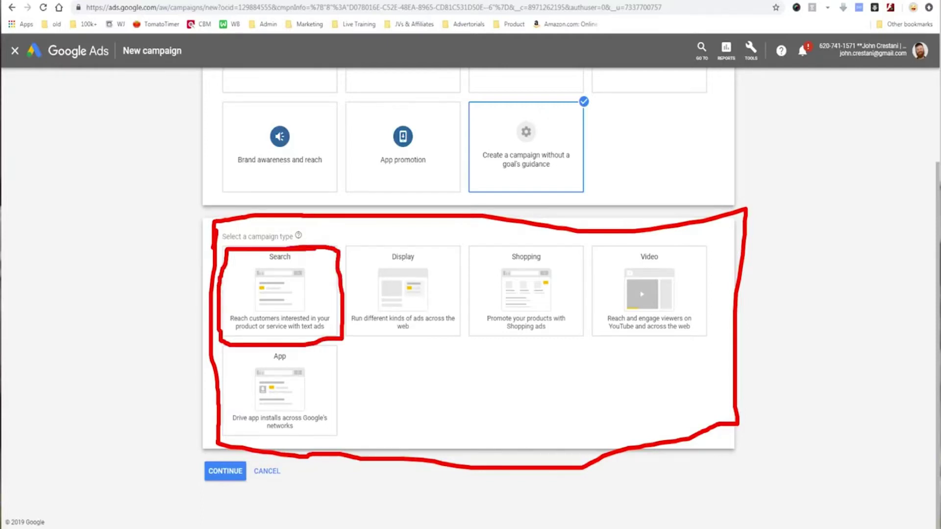
left_click_drag(367, 280, 382, 228)
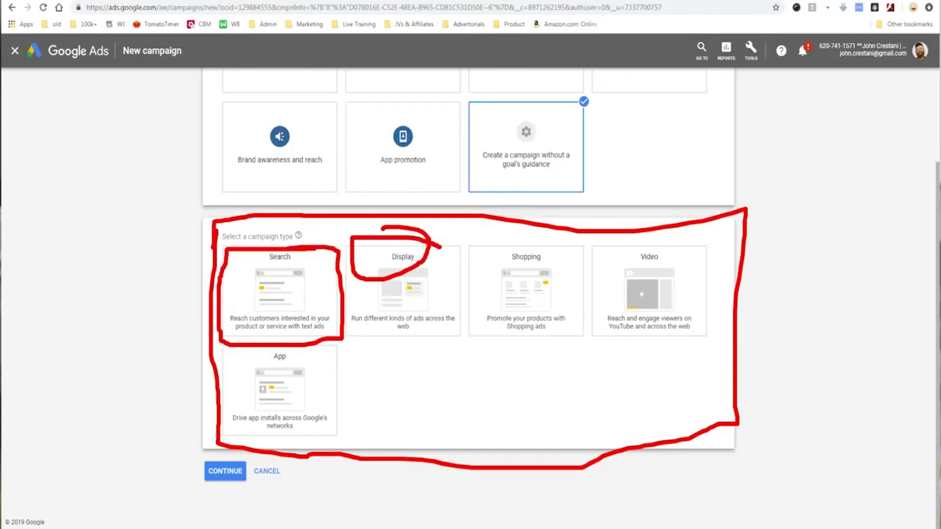
left_click_drag(547, 249, 553, 261)
left_click_drag(649, 246, 626, 277)
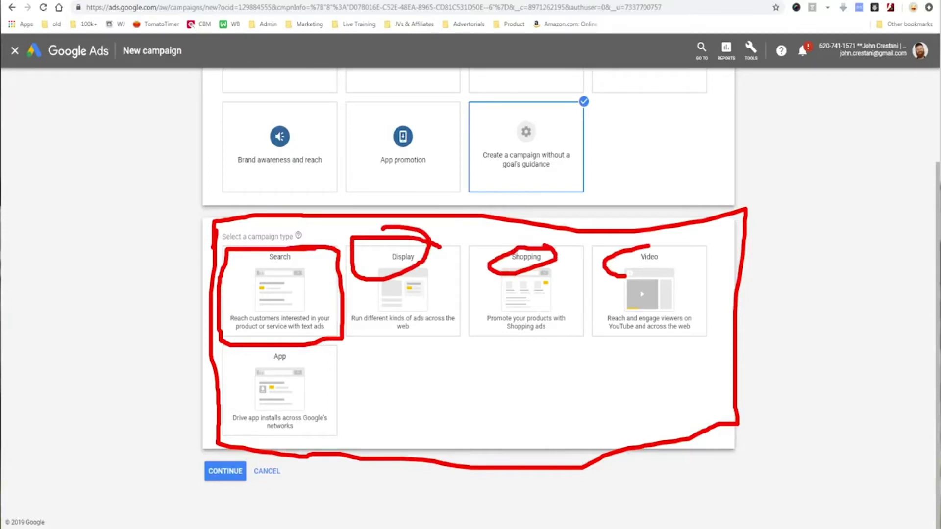
left_click_drag(295, 352, 314, 358)
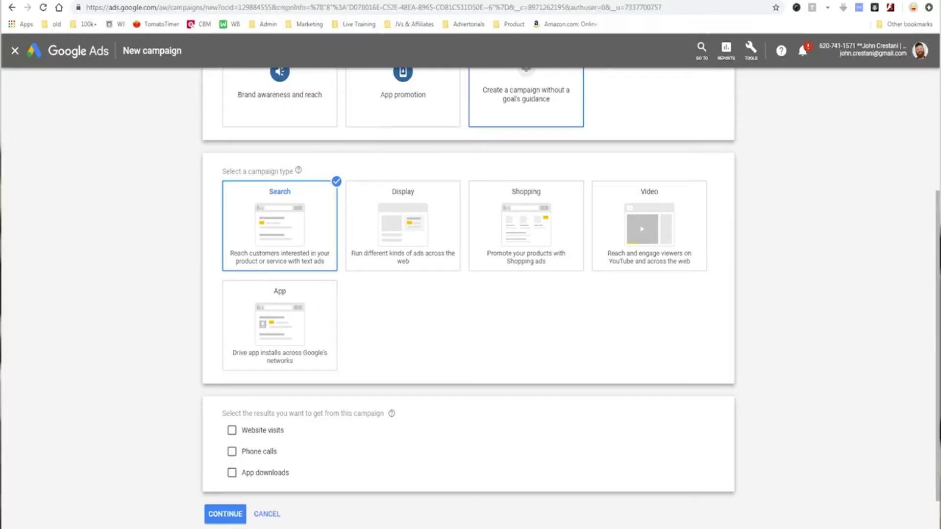
Select Website visits as the wanted campaign result and enter imjetset.com as the business's website.
scroll(471, 295, "down", 1)
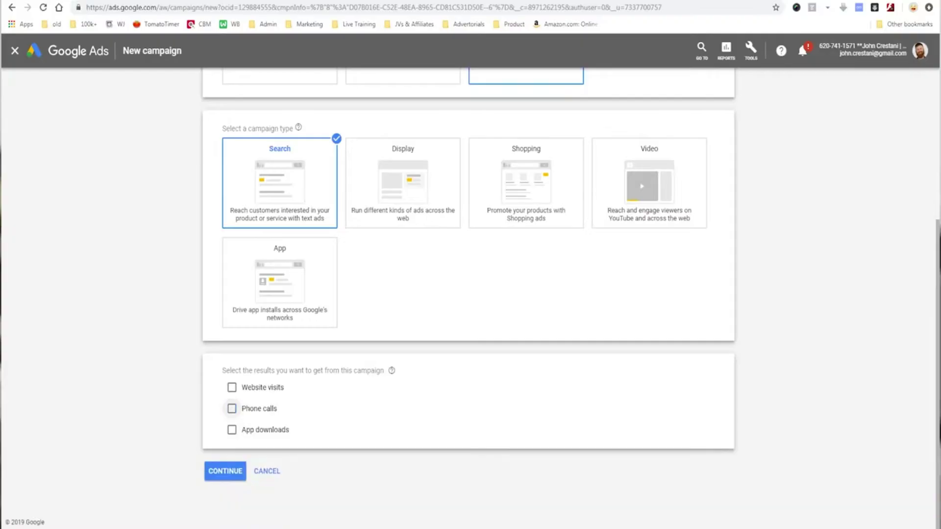
left_click(232, 408)
left_click(365, 431)
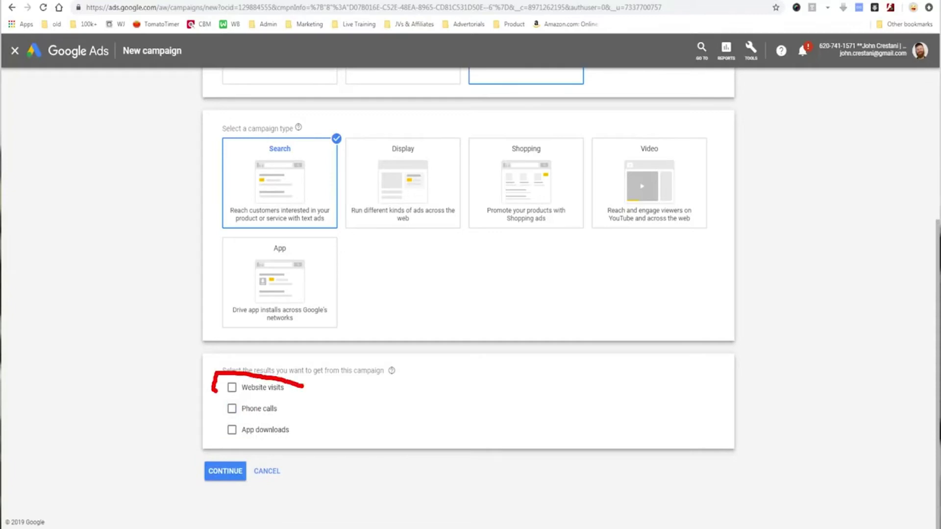
mouse_move(214, 391)
left_mouse_down()
mouse_move(330, 408)
mouse_move(248, 369)
left_mouse_up()
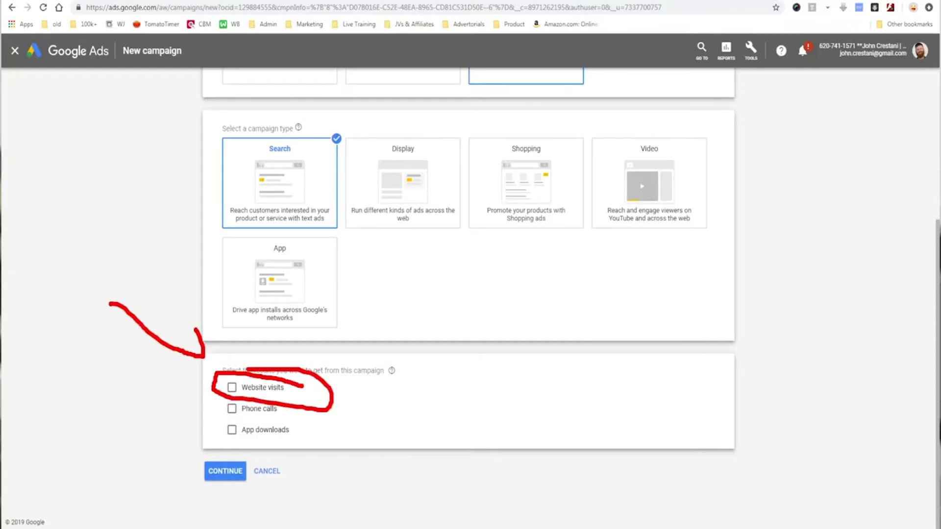
key("Escape")
left_click(231, 387)
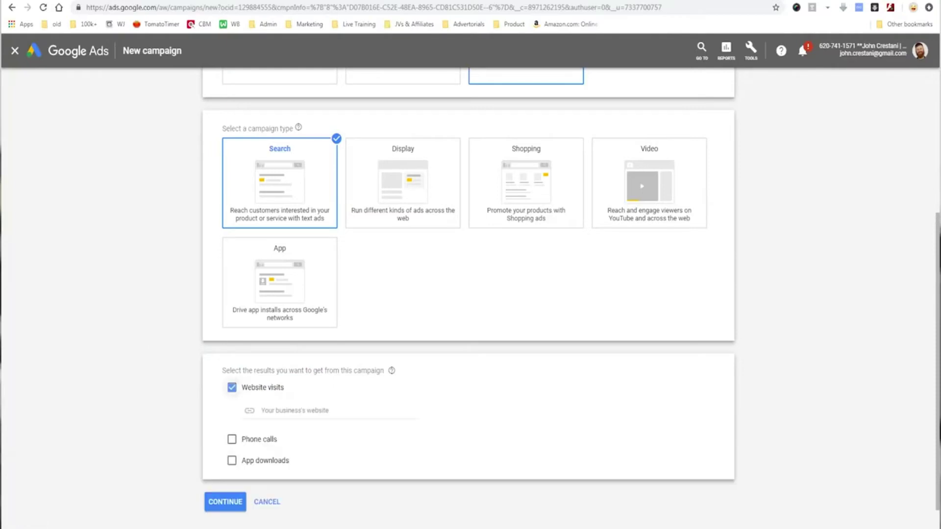
left_click(295, 411)
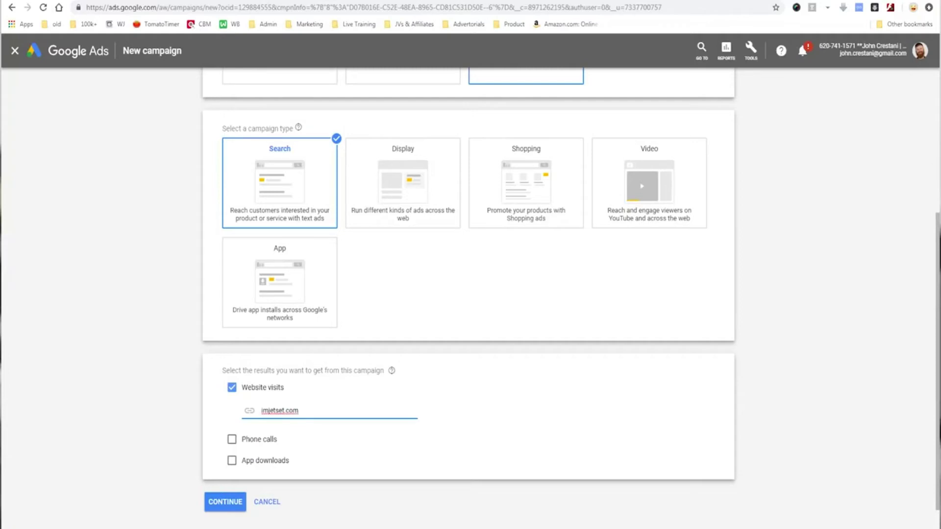
Continue to the campaign settings, name the campaign Search DEMO and exclude the Google Display Network.
key("Return")
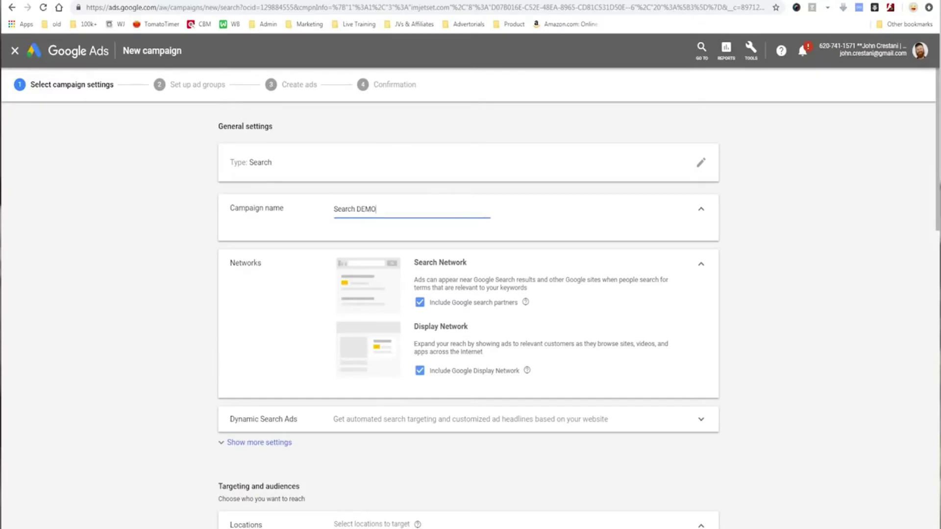
scroll(470, 294, "down", 1)
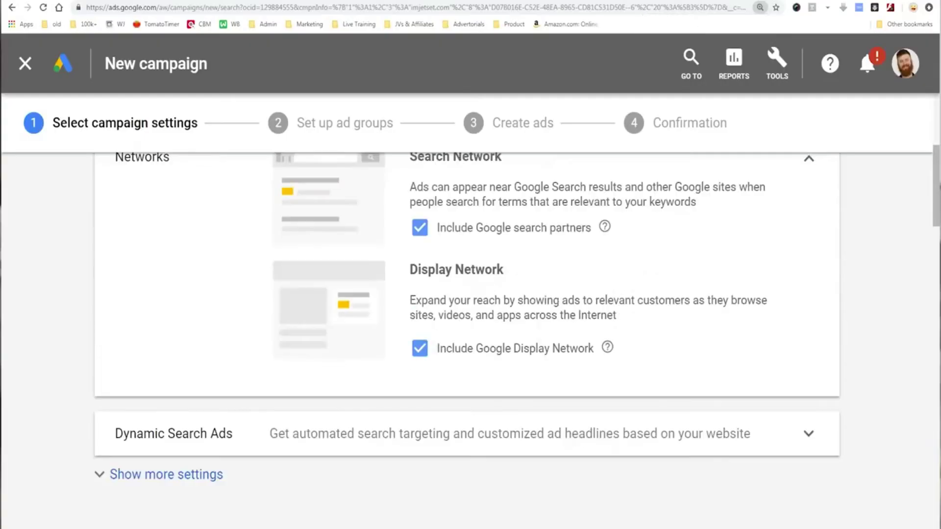
scroll(470, 343, "up", 4)
scroll(471, 343, "down", 2)
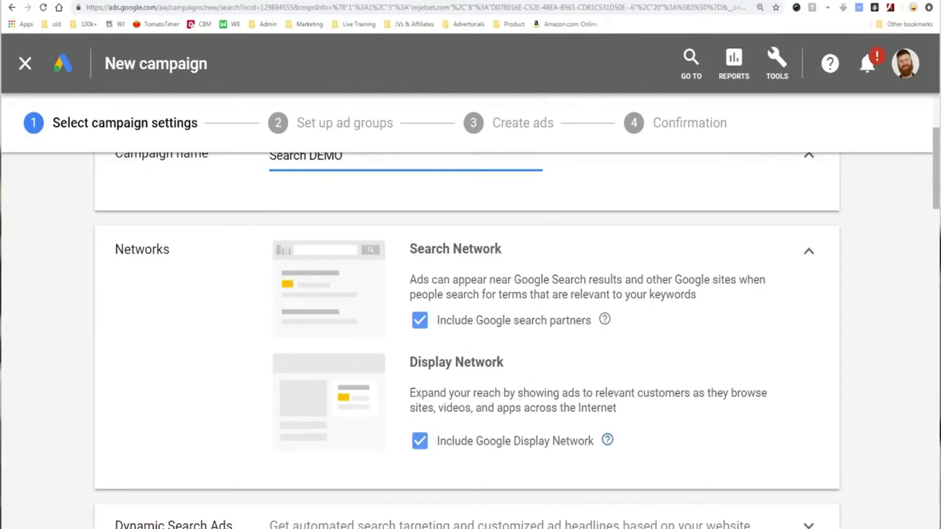
left_click(607, 440)
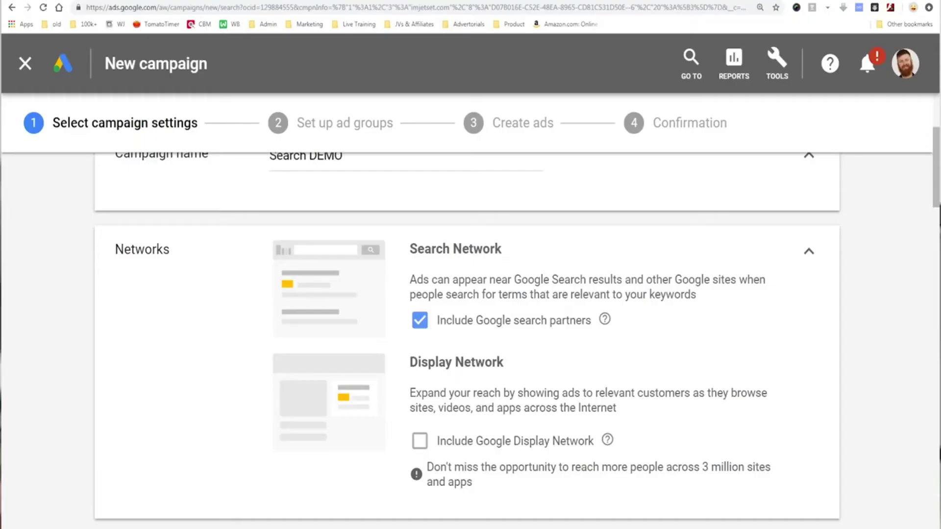
Exclude Google search partners, mark the Search and Display Network sections with red outlines and crosses, and clear the marks.
mouse_move(410, 363)
left_mouse_down()
mouse_move(504, 362)
mouse_move(410, 362)
left_mouse_up()
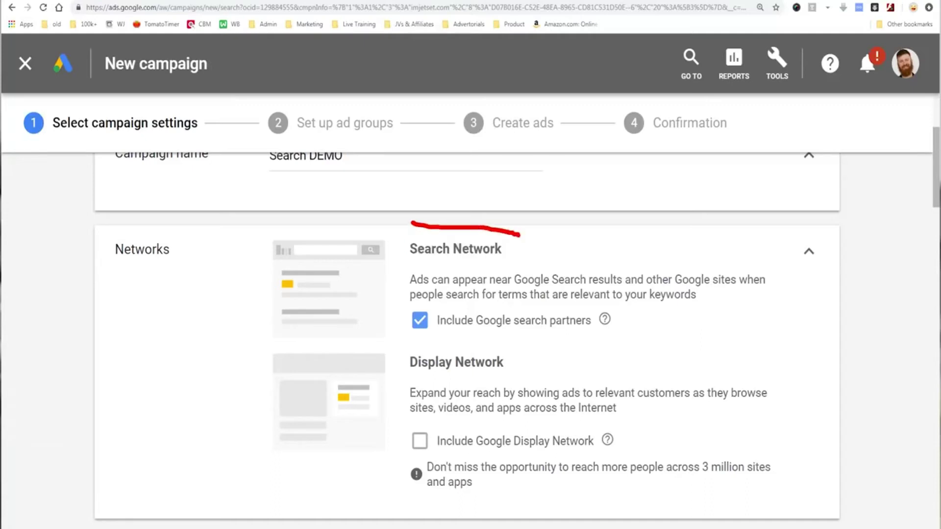
mouse_move(403, 285)
left_mouse_down()
mouse_move(696, 392)
mouse_move(754, 270)
mouse_move(552, 241)
left_mouse_up()
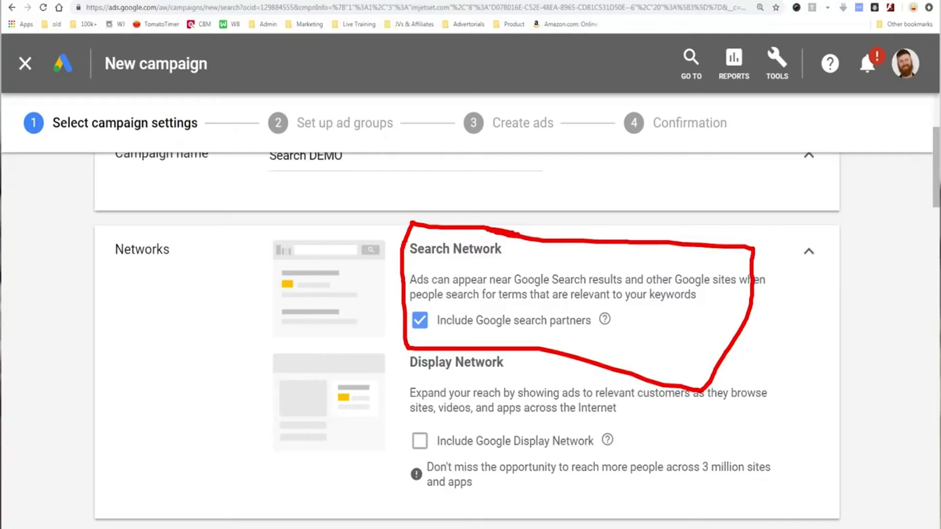
left_click_drag(437, 226, 597, 372)
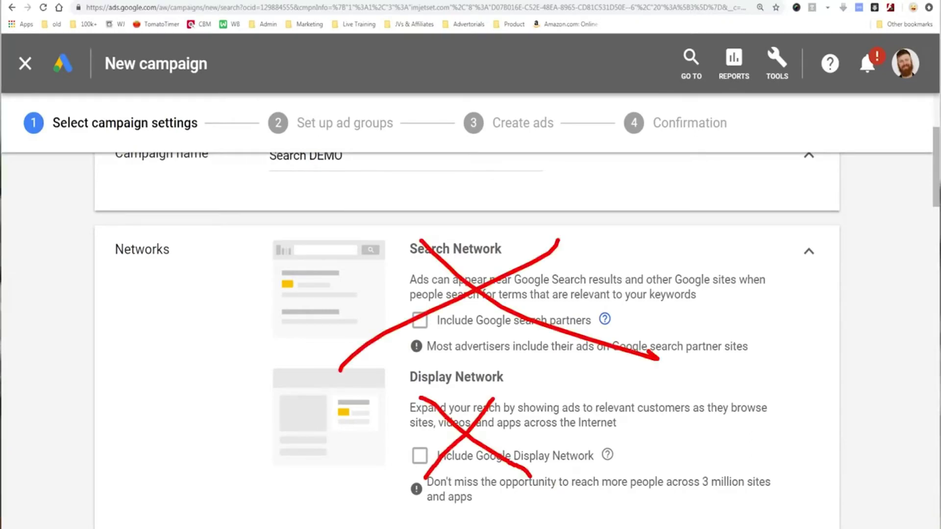
scroll(471, 338, "down", 2)
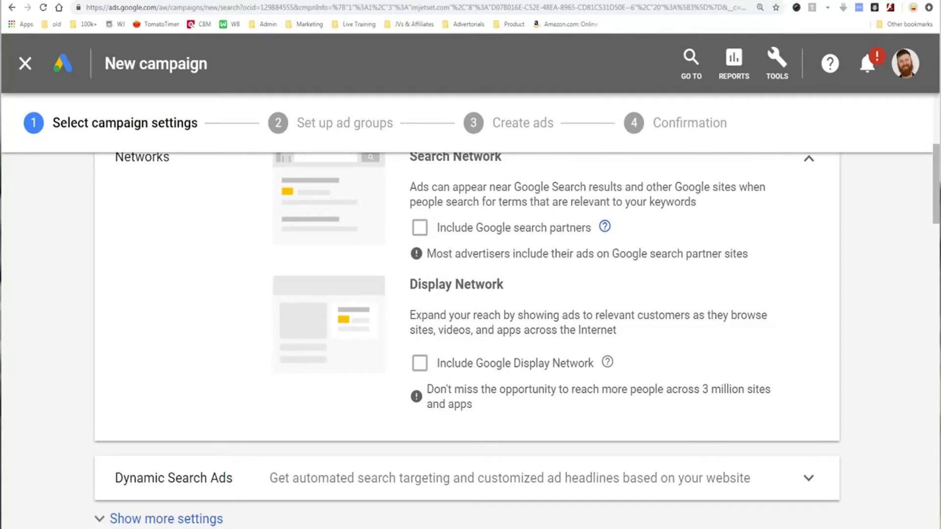
Check the budget's delivery method options and set the average daily budget to $20.
scroll(471, 338, "down", 4)
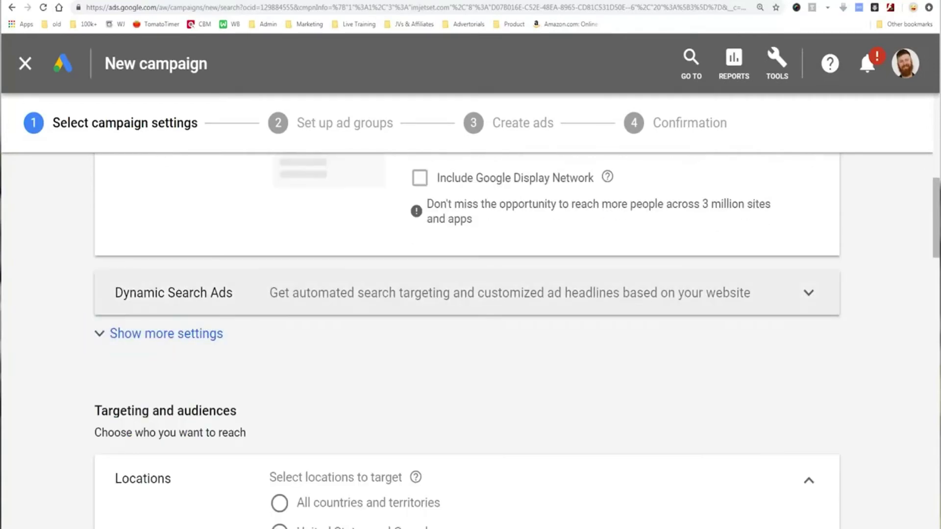
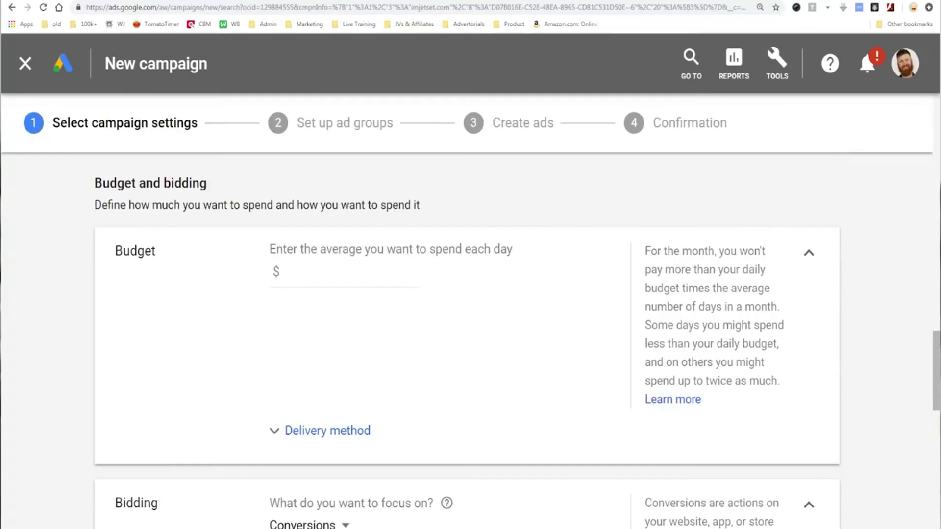
left_click(343, 273)
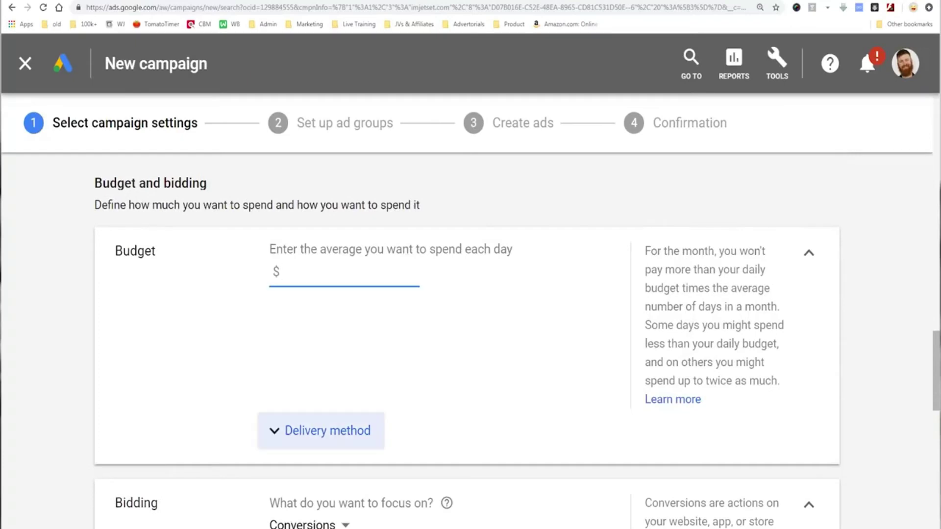
left_click(321, 430)
left_click(322, 430)
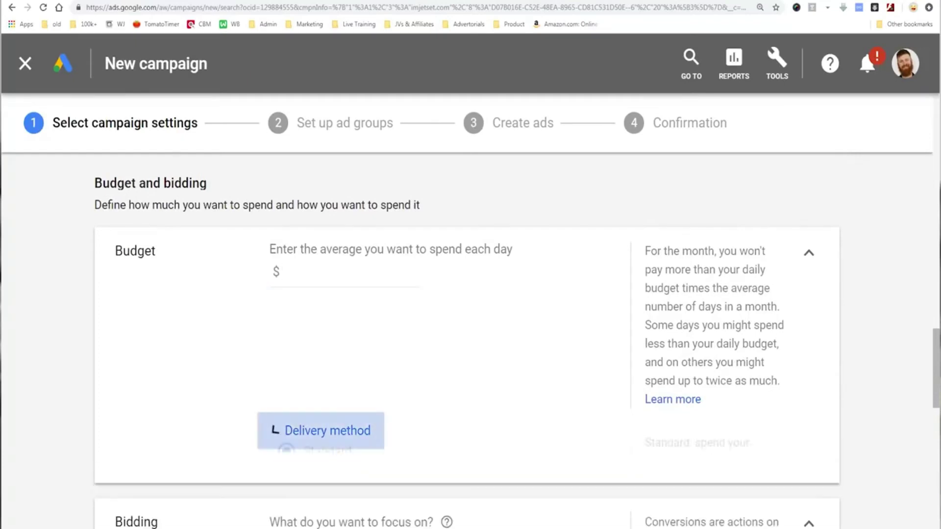
left_click(283, 272)
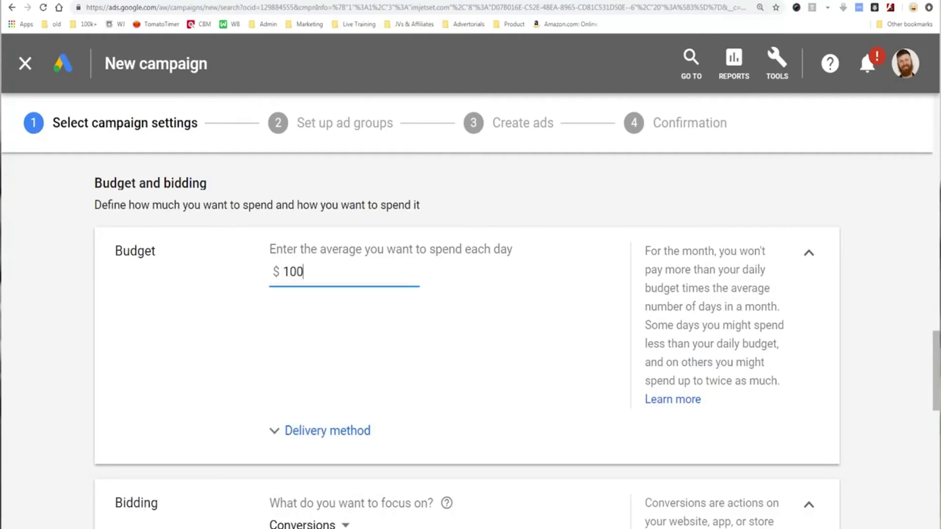
key("ctrl+a")
type("20")
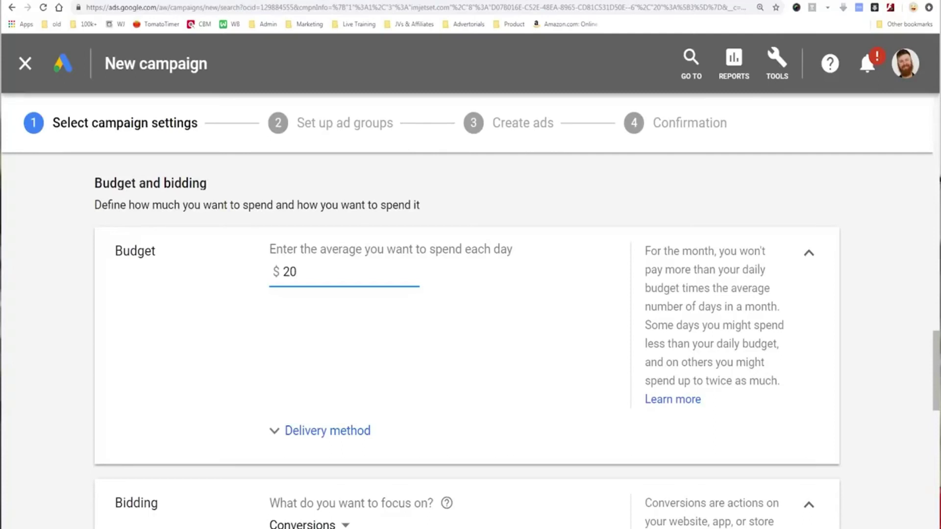
Outline the bidding focus setting in red with an arrow, and set the focus to Clicks.
scroll(470, 313, "down", 5)
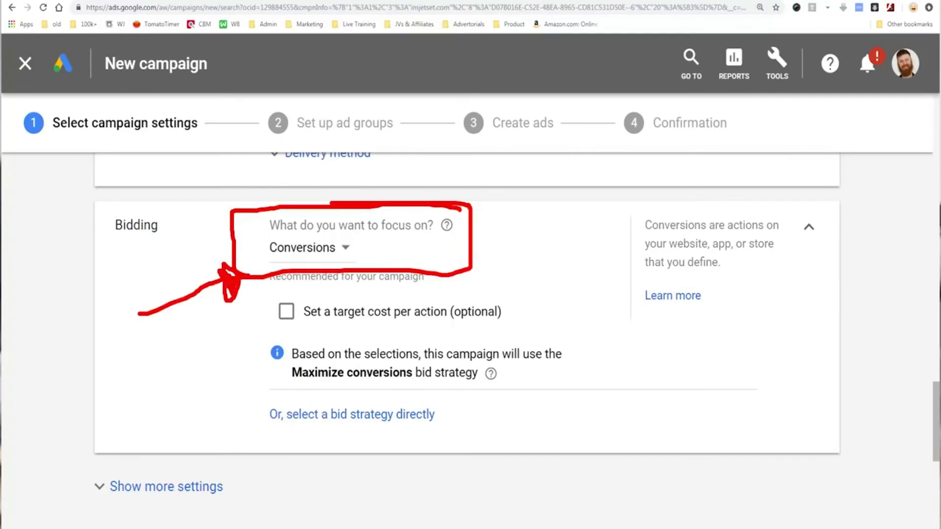
left_click(308, 247)
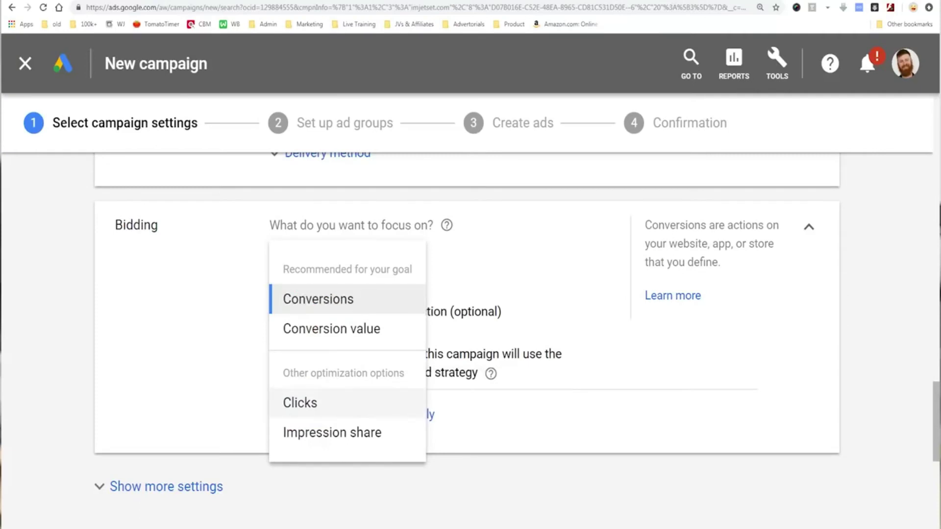
left_click(314, 403)
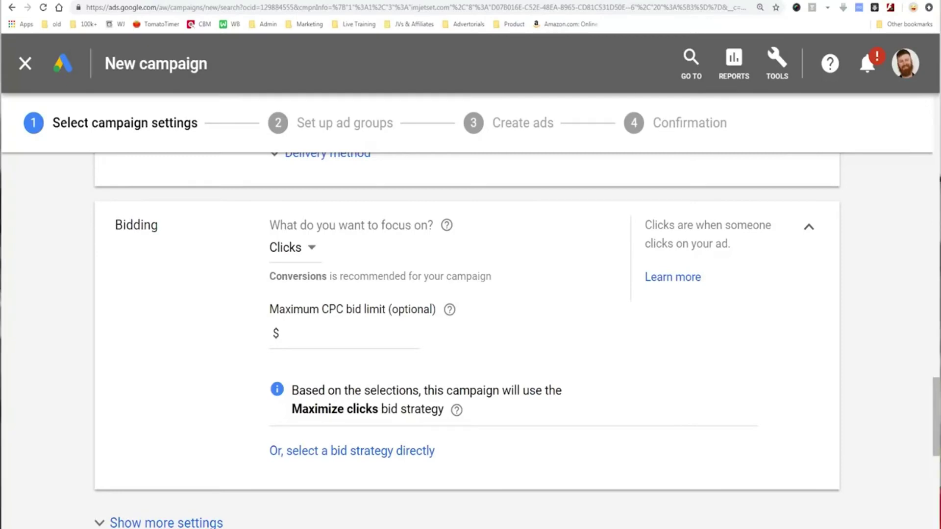
mouse_move(410, 292)
left_mouse_down()
mouse_move(248, 318)
mouse_move(404, 317)
mouse_move(304, 295)
mouse_move(397, 336)
left_mouse_up()
key("Escape")
Save the campaign settings without adding ad extensions, and name the new ad group YT DEMO.
scroll(466, 343, "down", 5)
scroll(466, 294, "down", 3)
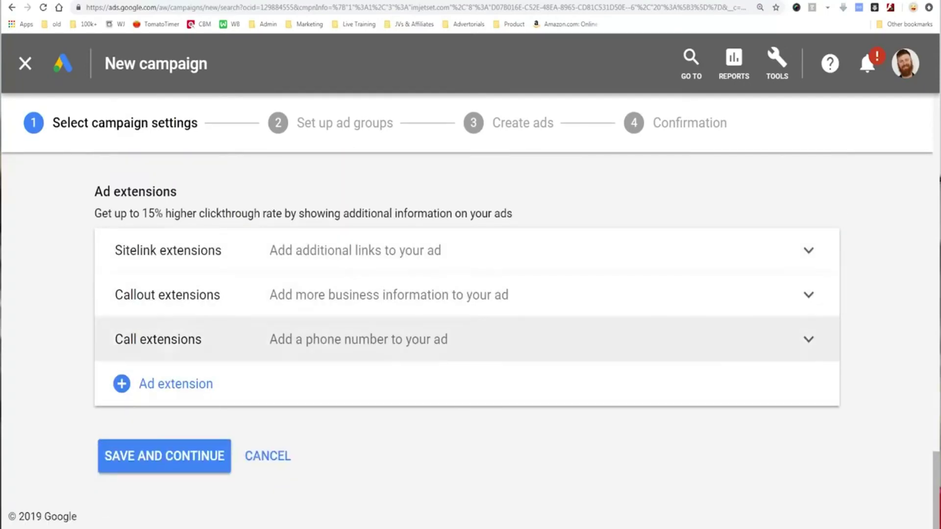
scroll(465, 340, "up", 2)
scroll(466, 339, "down", 2)
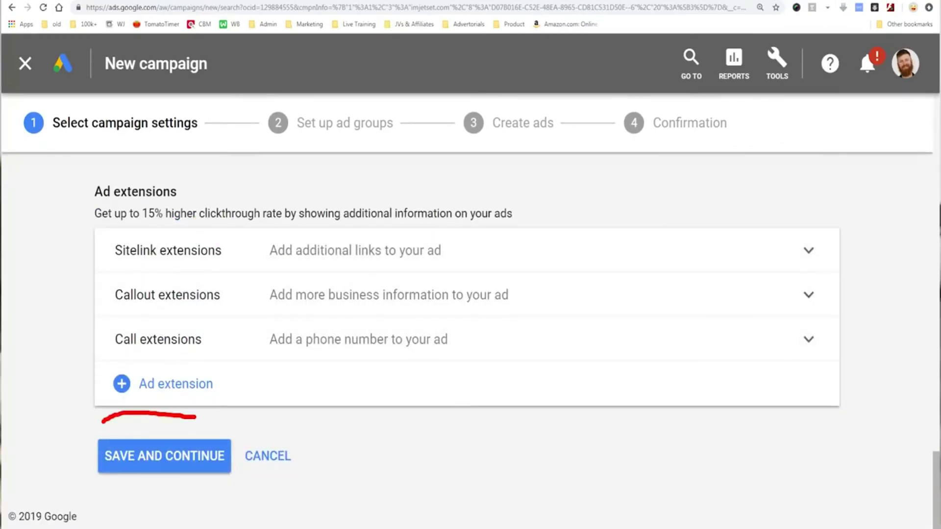
left_click(164, 456)
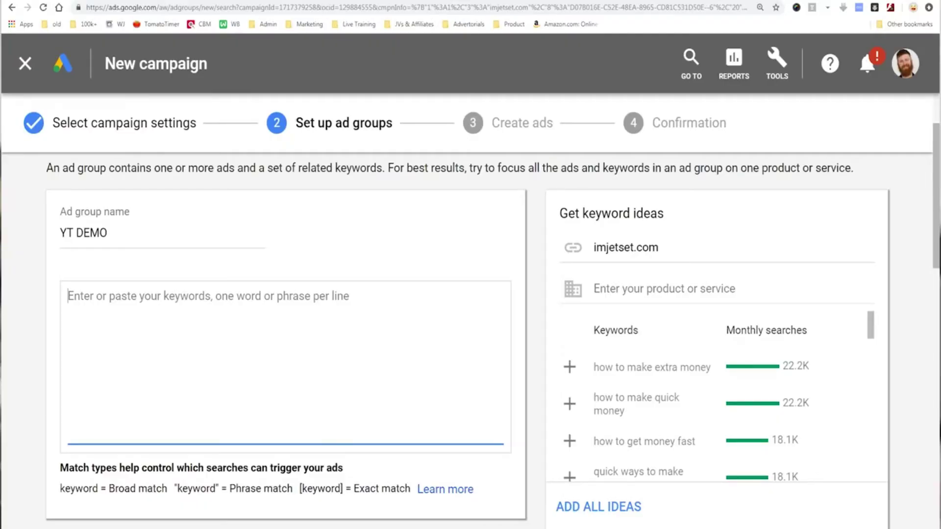
Enter "how to do affiliate marketing" as a keyword for the ad group.
type("\"")
key("BackSpace")
type("how to do affi")
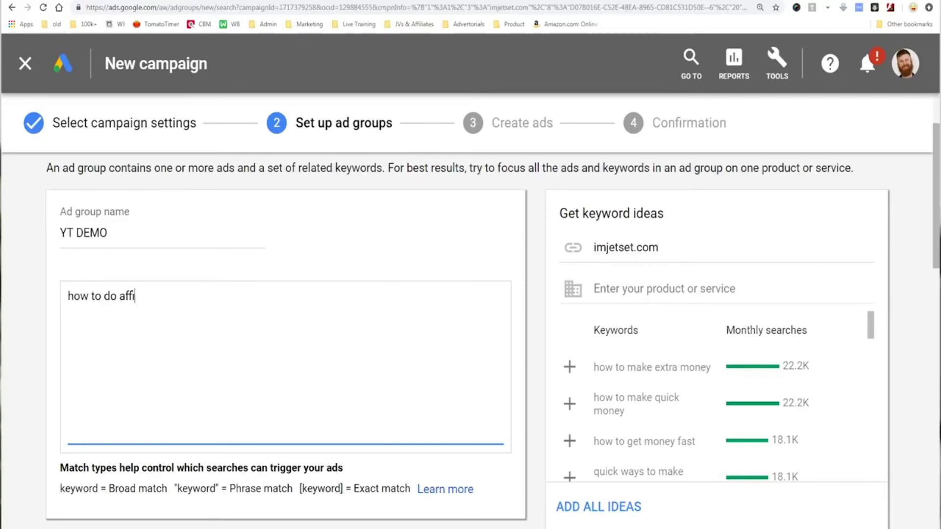
type("liate marketing")
scroll(471, 343, "down", 2)
scroll(471, 344, "up", 2)
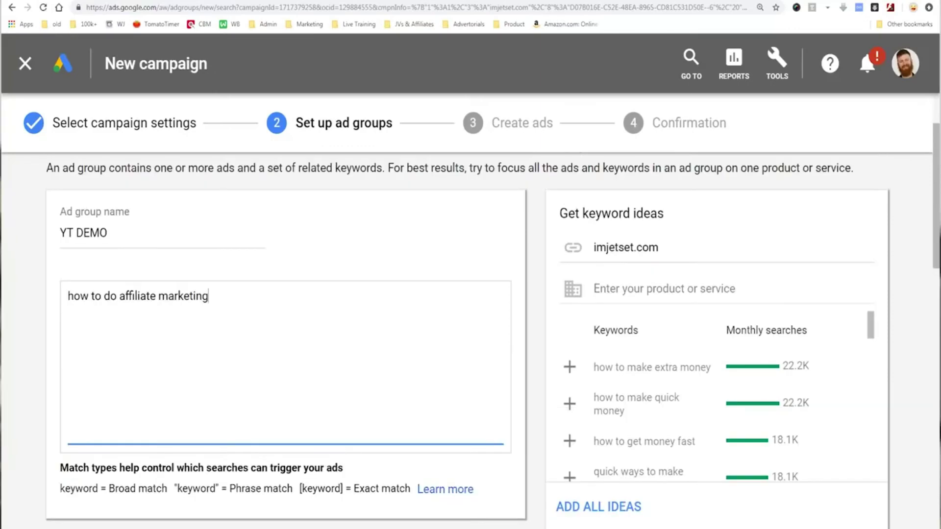
Add the suggested keywords "how to make extra money", "how to make extra money from home" and "how to make extra money online".
left_click(594, 289)
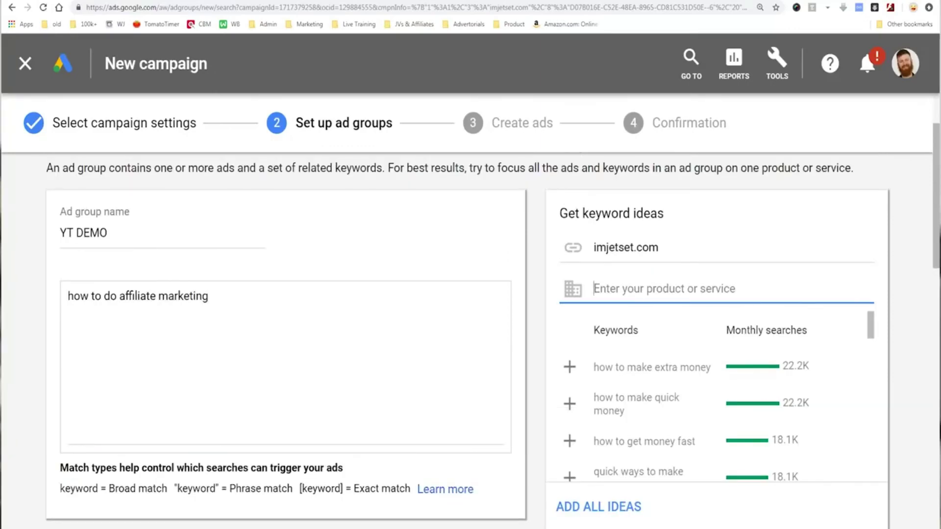
scroll(706, 275, "down", 2)
scroll(706, 275, "up", 2)
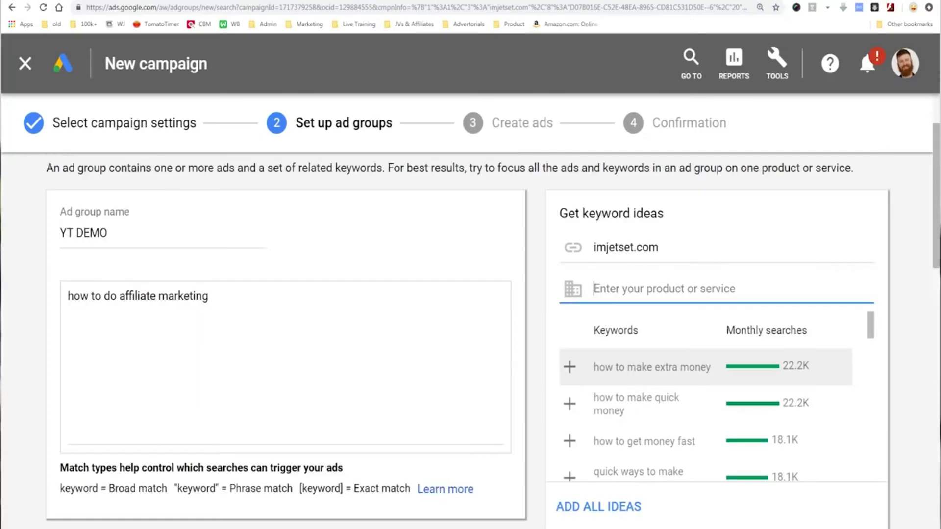
scroll(706, 416, "down", 2)
scroll(706, 417, "up", 2)
left_click(570, 367)
scroll(706, 392, "down", 5)
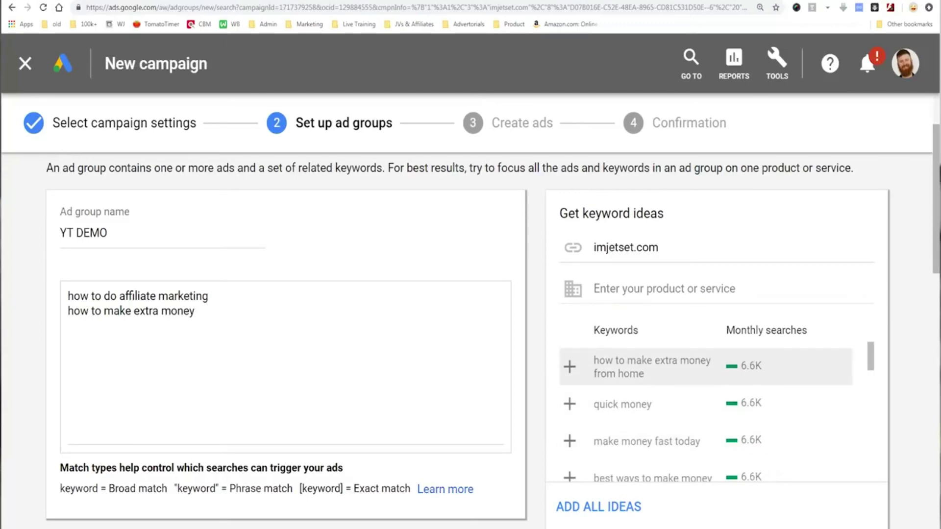
left_click(569, 368)
scroll(706, 417, "down", 5)
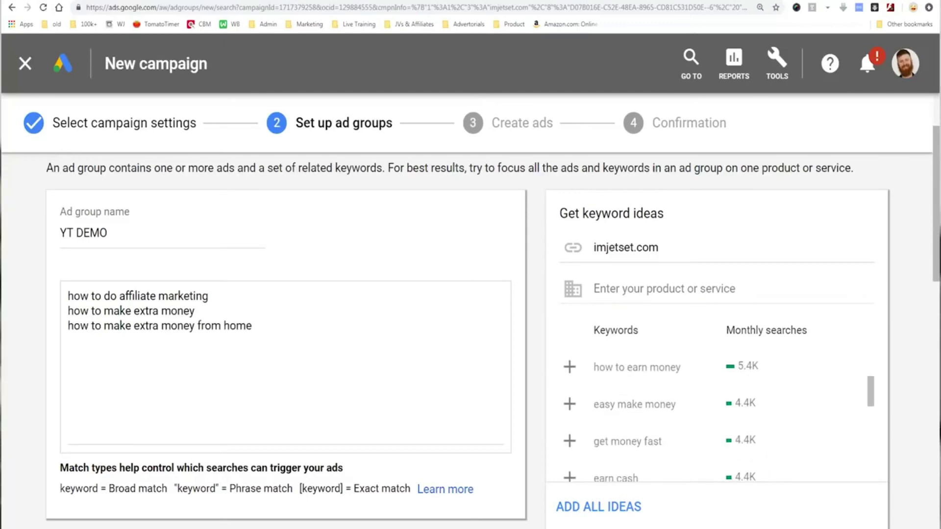
scroll(706, 417, "down", 2)
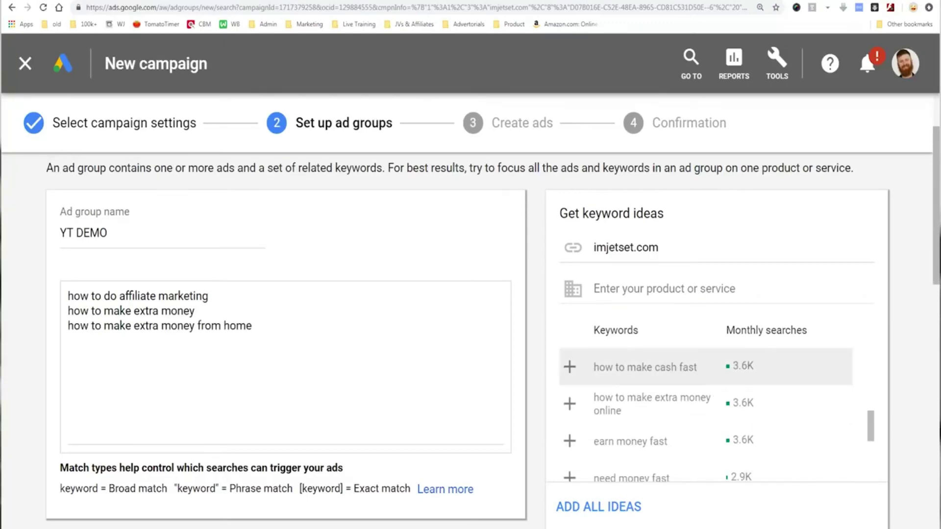
left_click(570, 404)
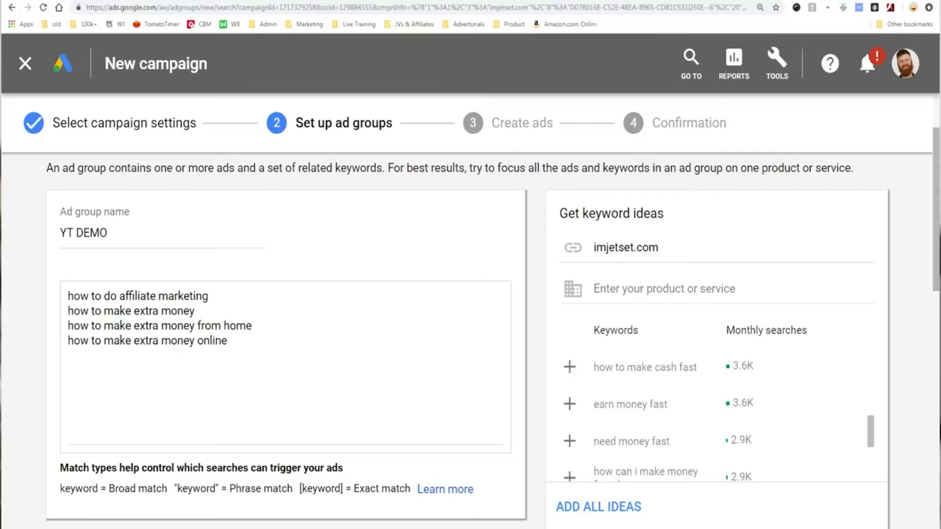
Clear all keywords from the YT DEMO ad group's keyword list.
key("ctrl+a")
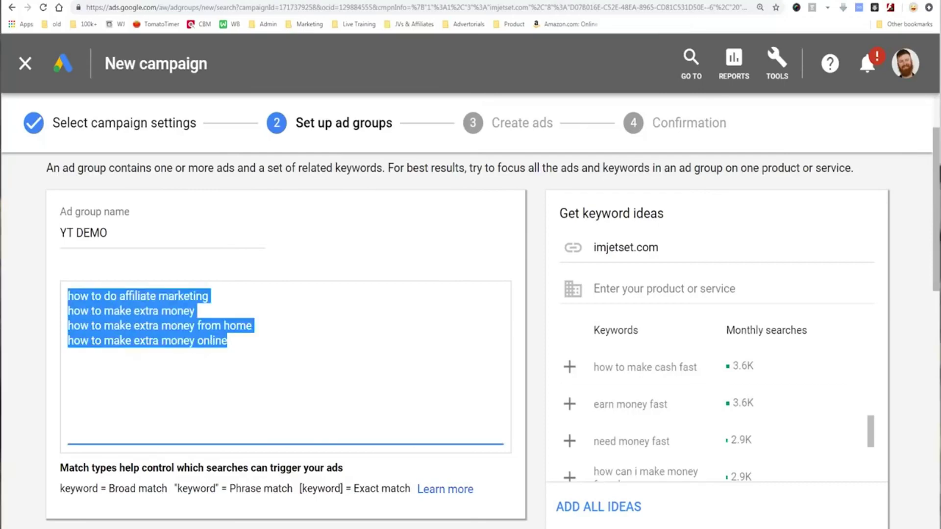
scroll(470, 294, "down", 7)
scroll(470, 294, "up", 3)
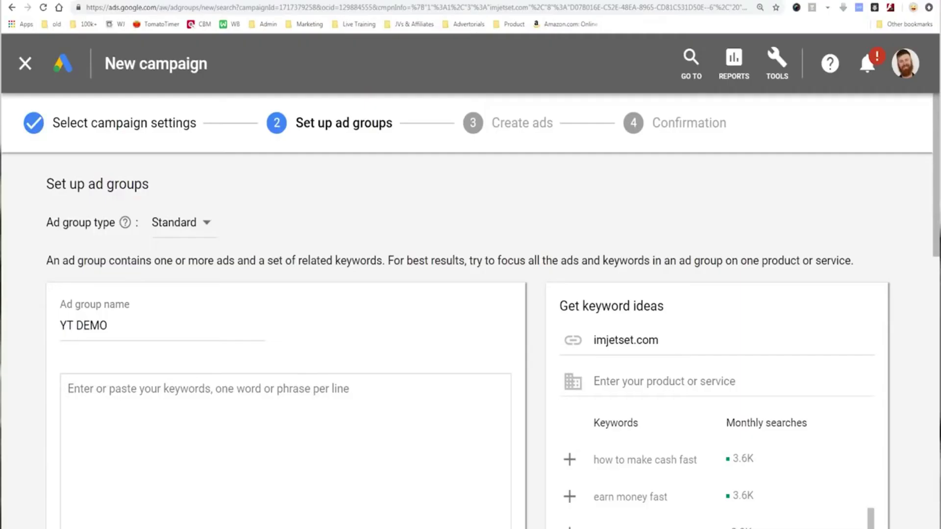
Get keyword ideas for the product "affiliate marketing" and look through the suggestions.
left_click(687, 382)
type("affi")
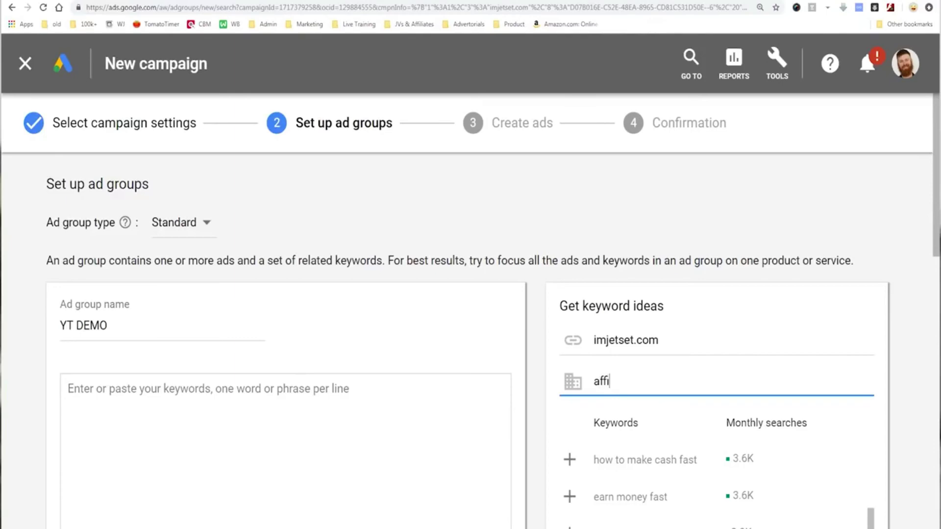
type("liate marketing")
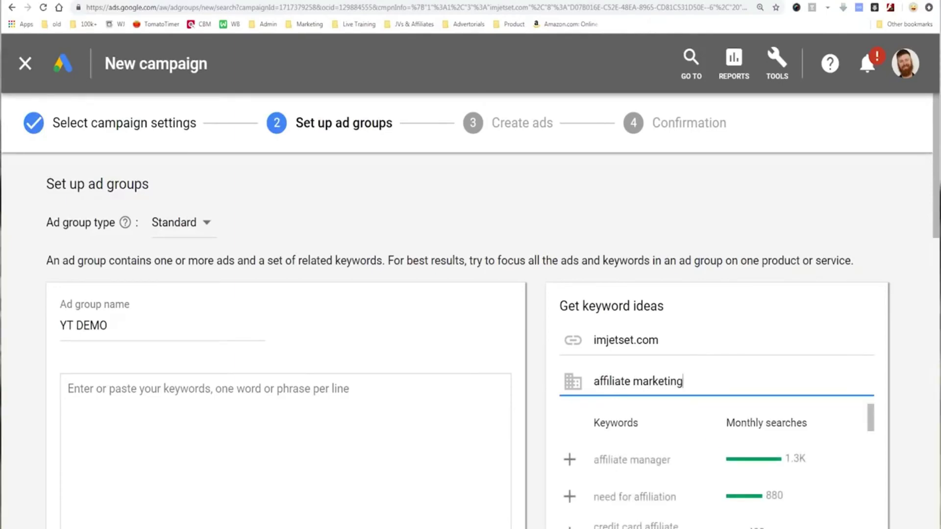
scroll(706, 366, "down", 2)
scroll(706, 417, "down", 5)
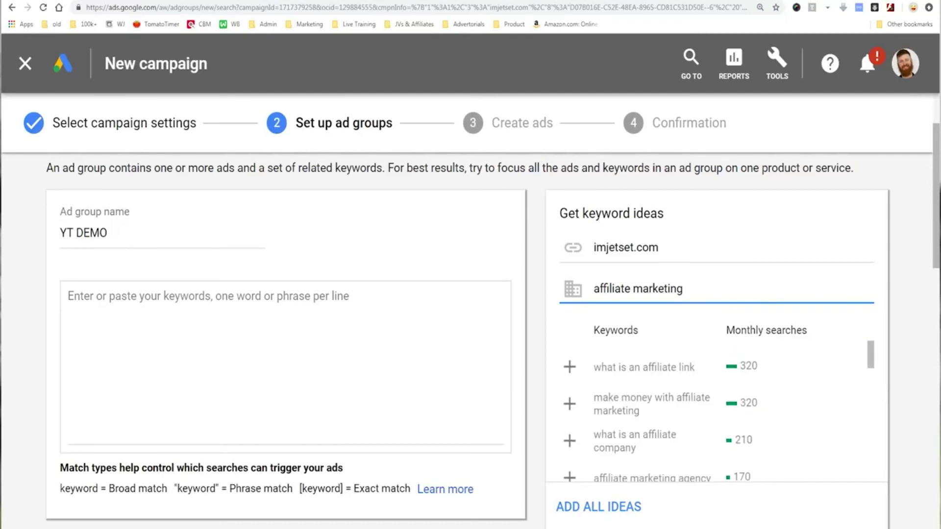
Enter the keywords +affiliate +marketing, "affiliate marketing" and [affiliate marketing] for the YT DEMO ad group and continue to ad creation.
left_click(284, 363)
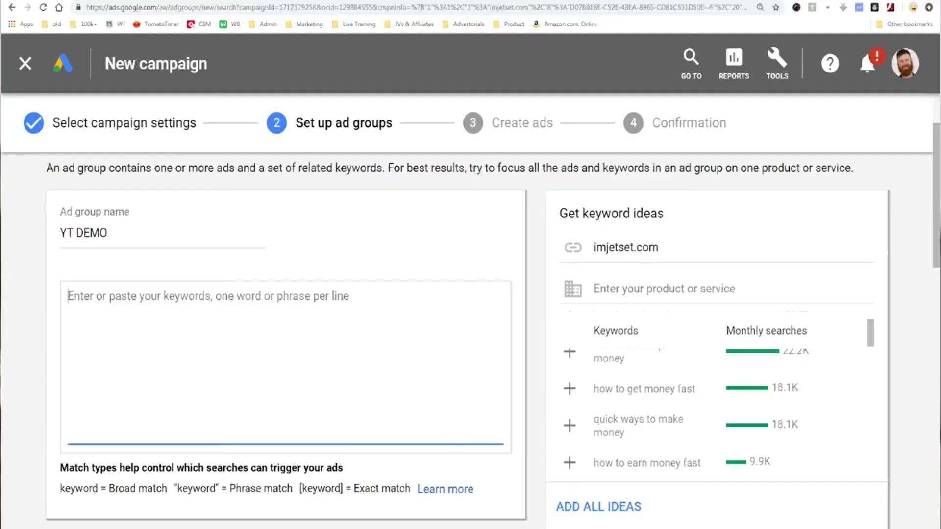
type("affiliate mar")
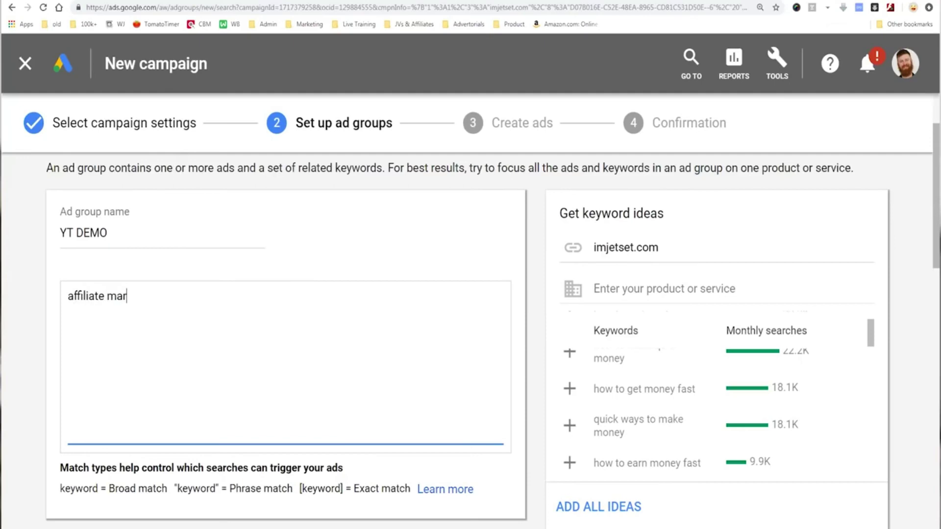
key("BackSpace")
key("BackSpace")
key("BackSpace")
key("BackSpace")
key("BackSpace")
key("BackSpace")
key("BackSpace")
key("BackSpace")
key("BackSpace")
key("BackSpace")
key("BackSpace")
key("BackSpace")
type("+")
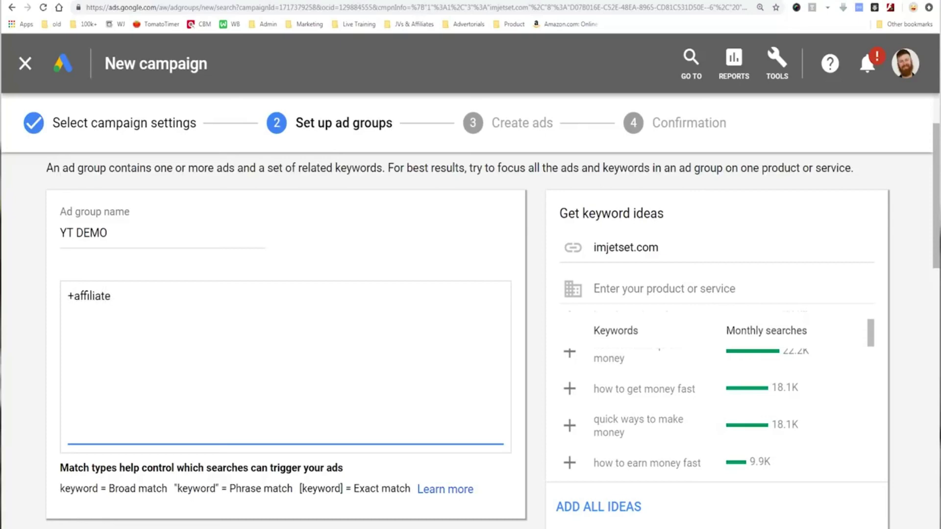
type("affiliate +marketing \"affiliate marke")
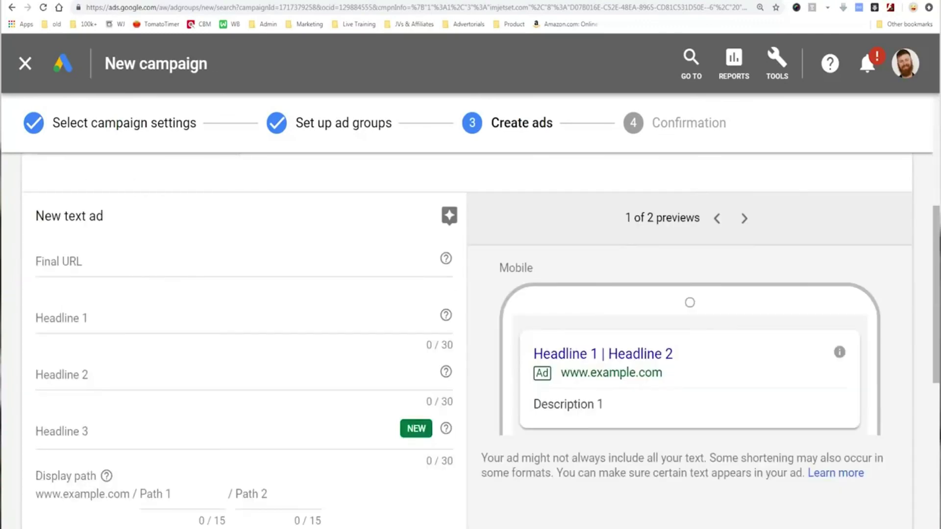
Set Headline 1 of the new text ad to "Want to earn money at home?".
left_click(147, 262)
left_click(147, 318)
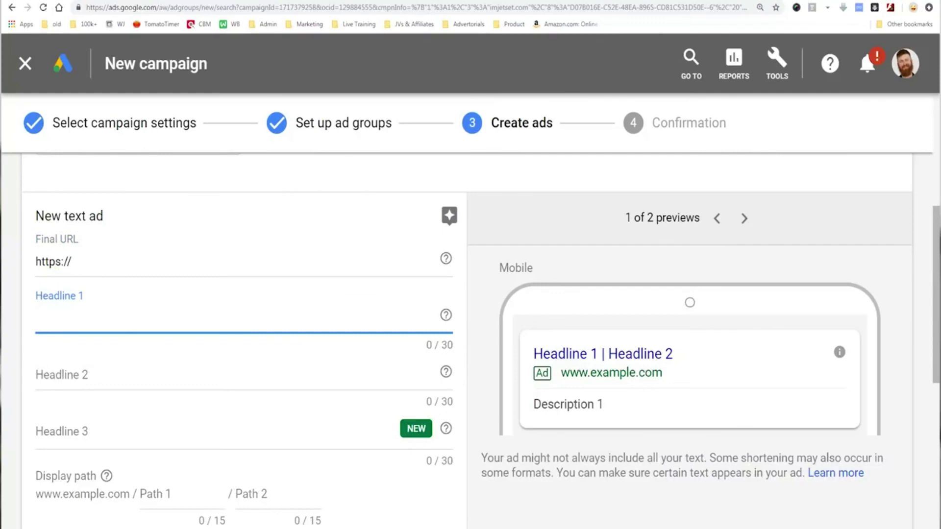
type("Want")
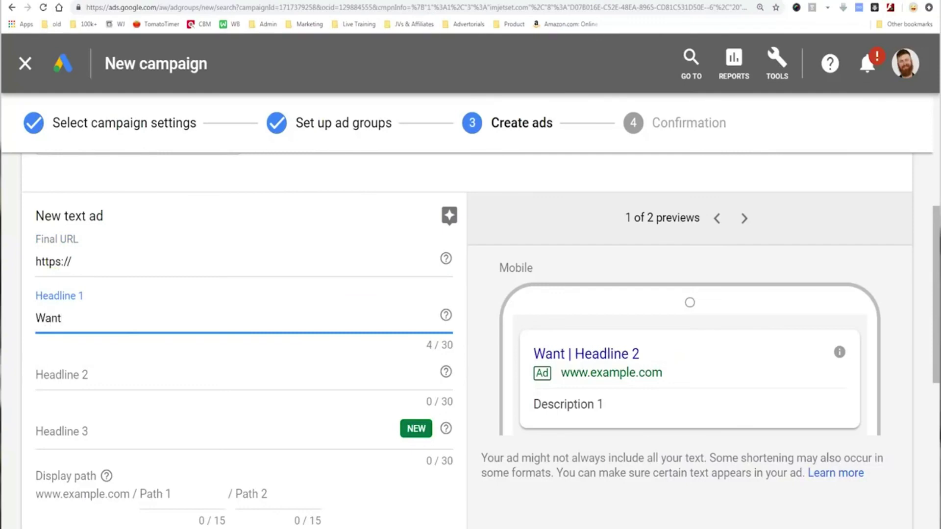
type(" to earn mone")
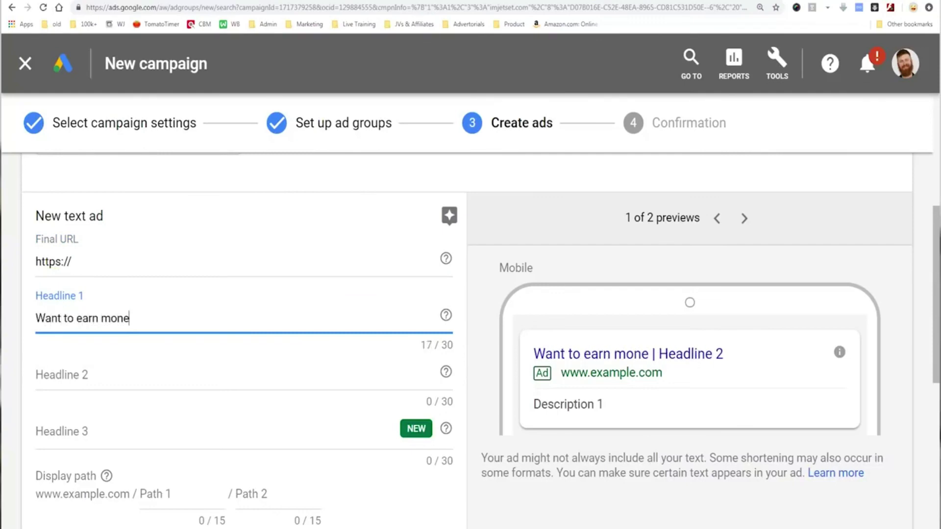
type("y at home")
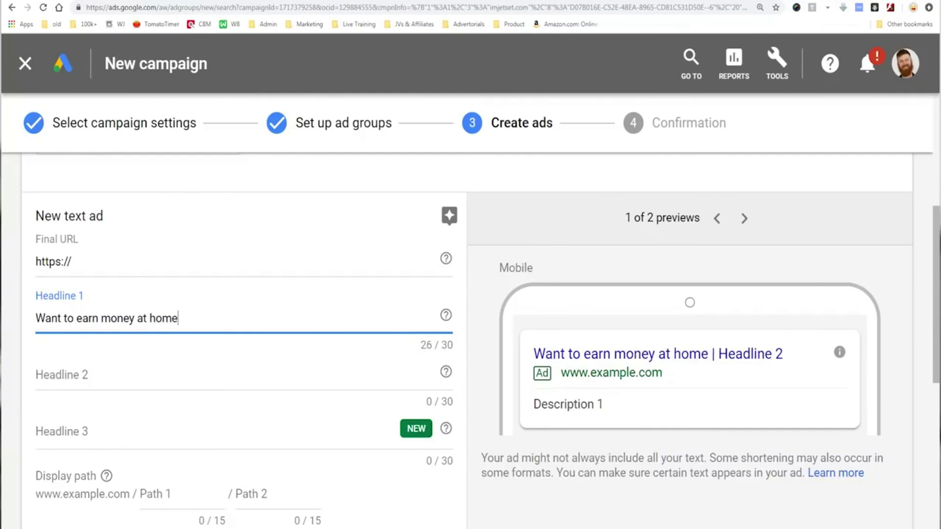
type("?")
Set Headline 2 to "Like working in your pajamas?" and Headline 3 to "Go to my site yo!".
key("Tab")
type("Like workin")
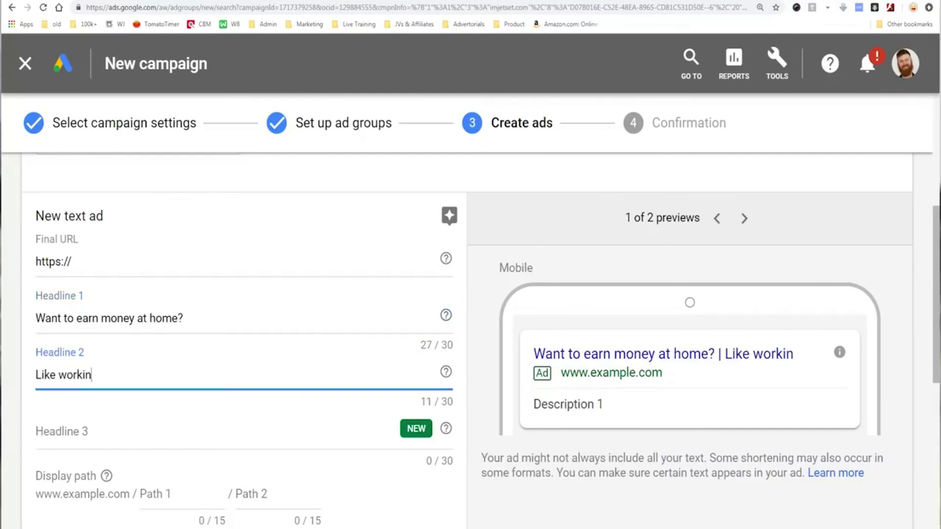
type("g in your pajamas?")
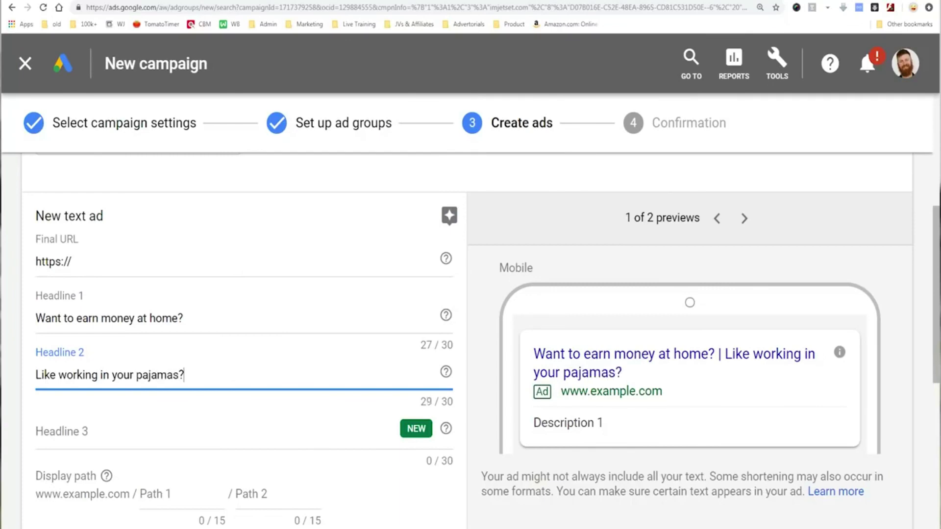
key("Tab")
type("Go")
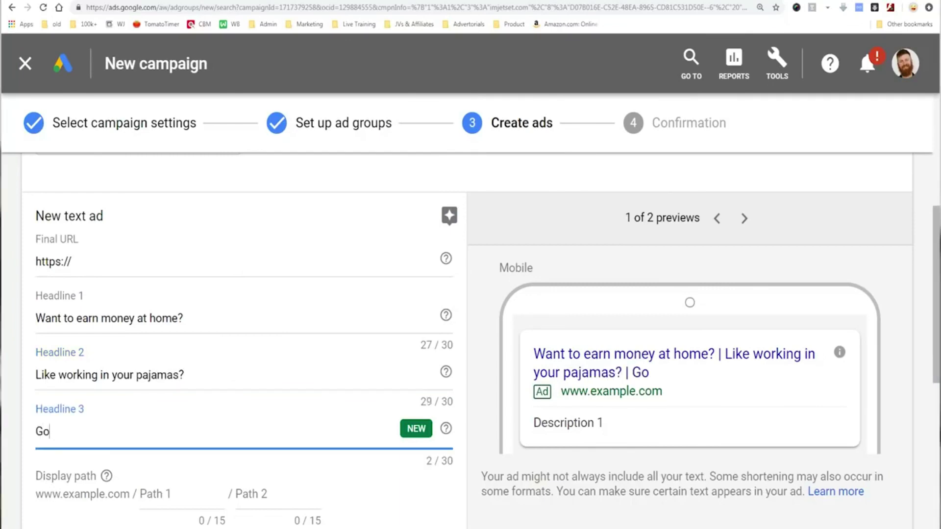
type(" to me sit")
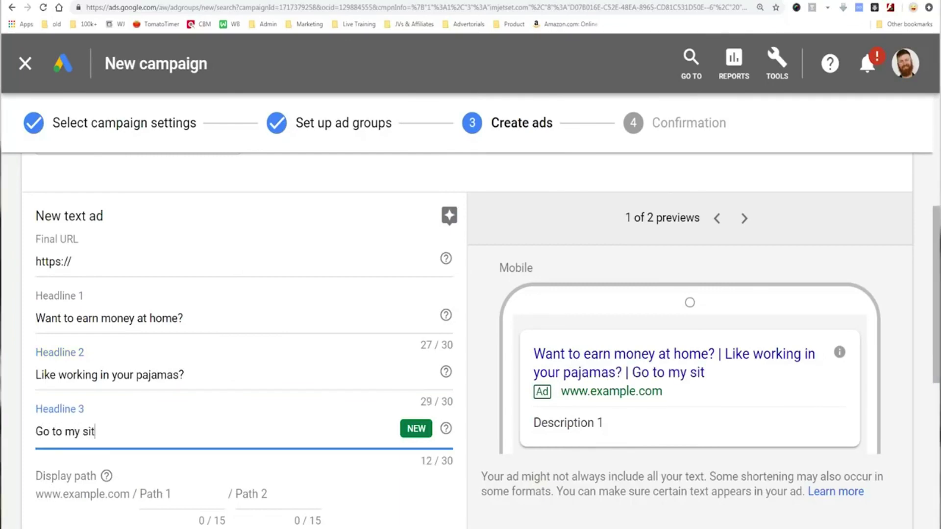
type("e yo!")
Review the mobile ad preview, the remaining text ad fields and the ad group's keywords.
scroll(468, 342, "down", 2)
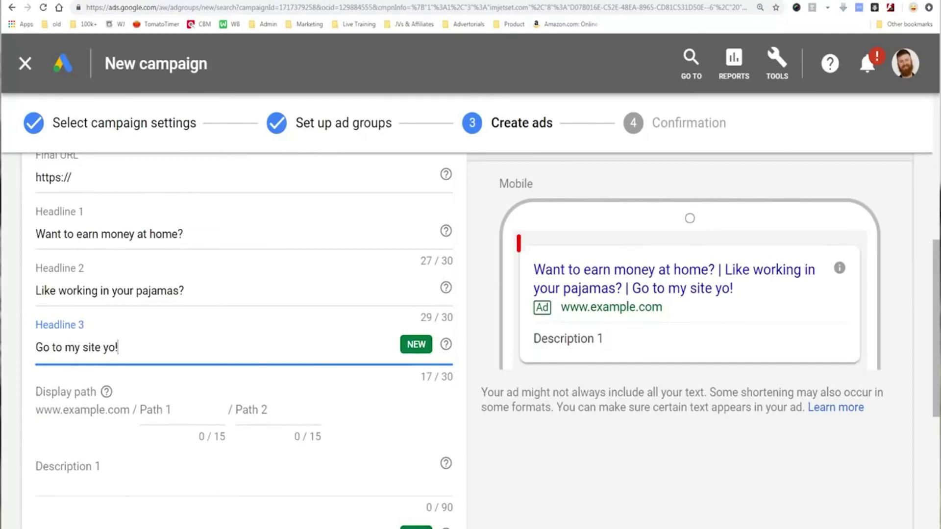
mouse_move(519, 250)
left_mouse_down()
mouse_move(806, 311)
mouse_move(843, 238)
mouse_move(523, 240)
left_mouse_up()
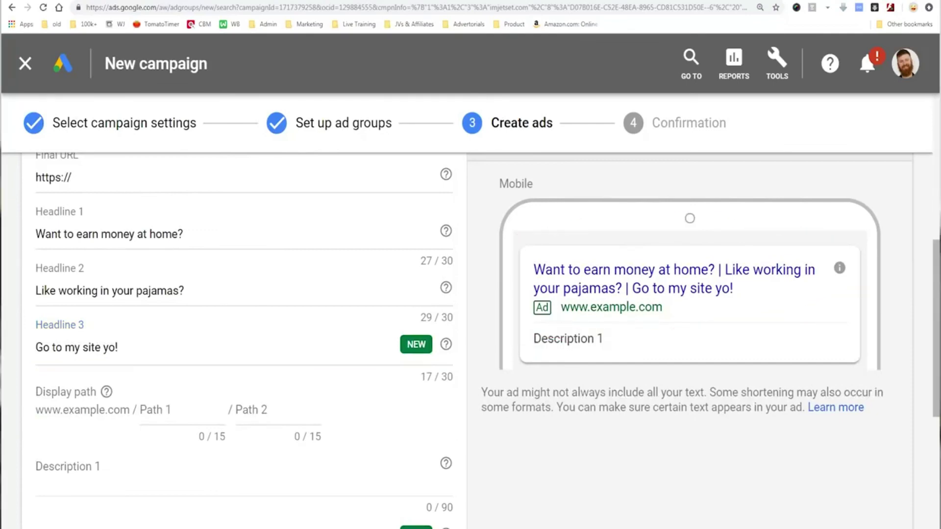
scroll(236, 338, "up", 2)
scroll(236, 338, "down", 8)
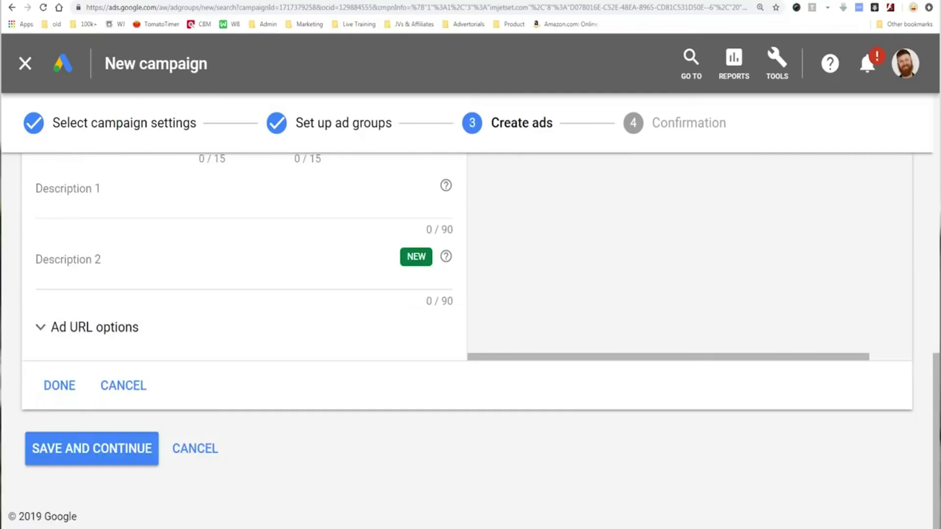
scroll(235, 339, "up", 10)
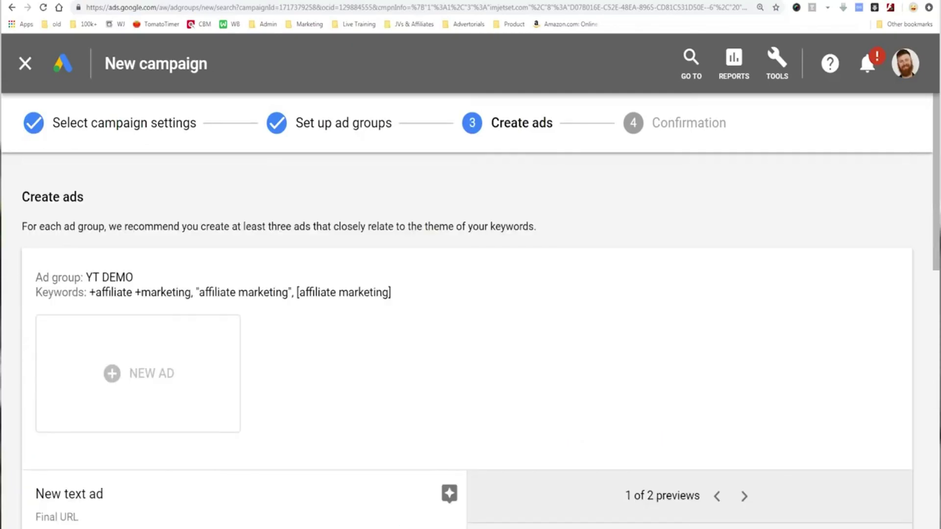